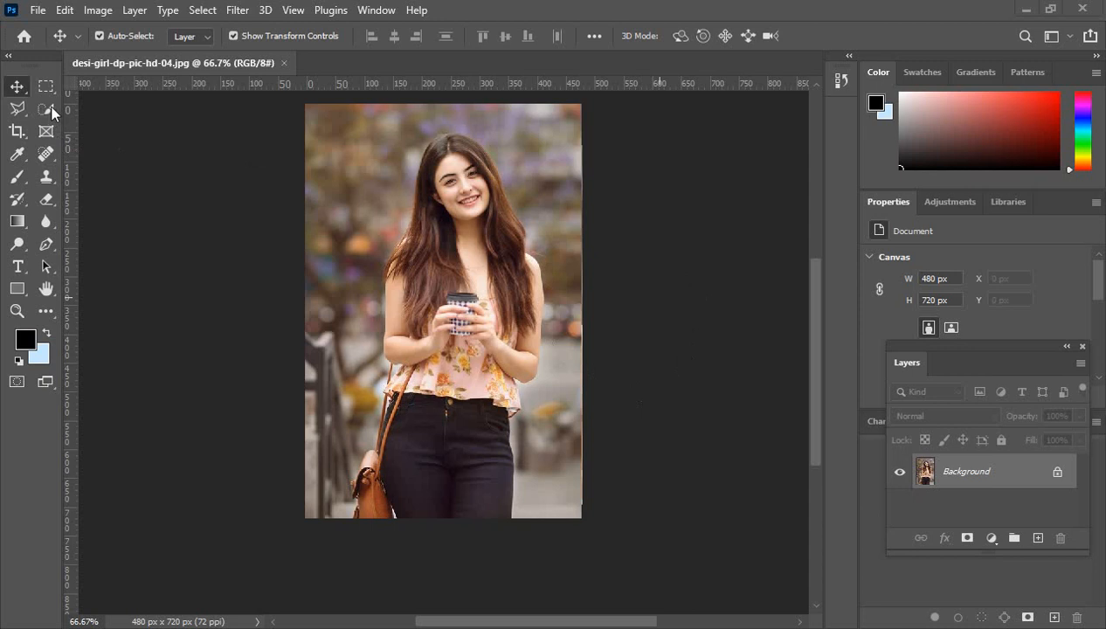
Try selecting the woman with a rectangle around her using the Object Selection Tool, and clear that selection
left_click(47, 114)
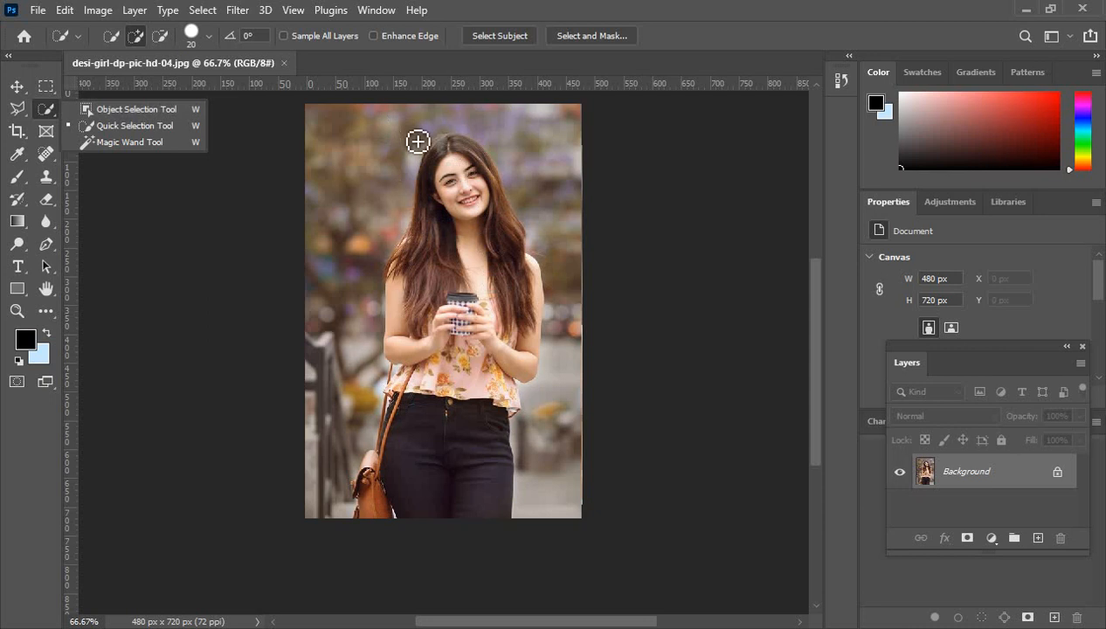
left_click(129, 113)
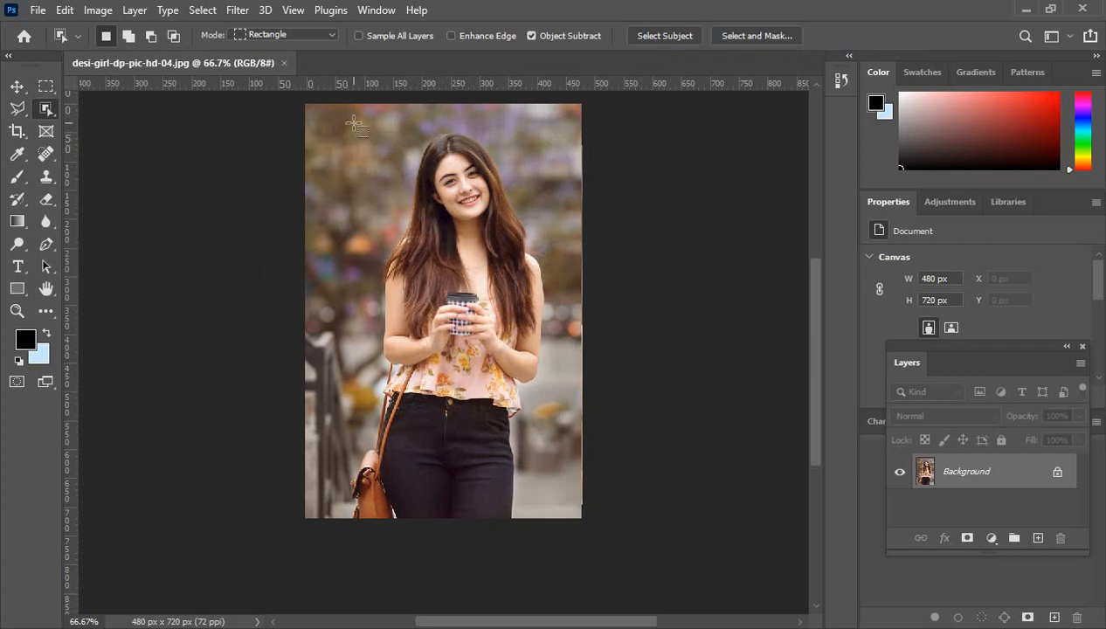
left_click_drag(353, 123, 551, 521)
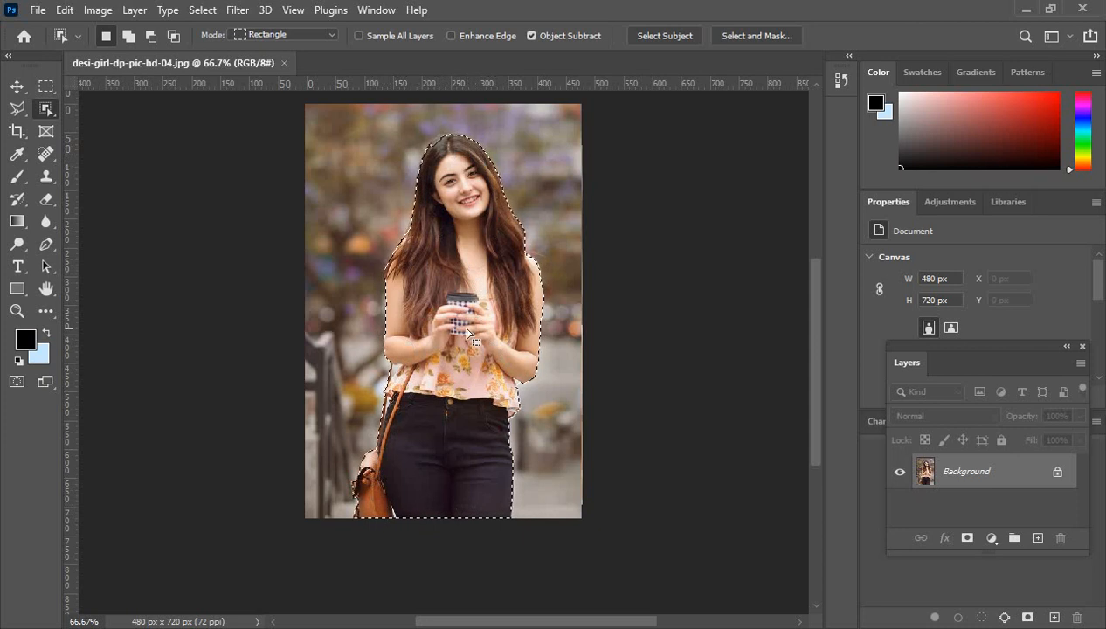
key("ctrl+d")
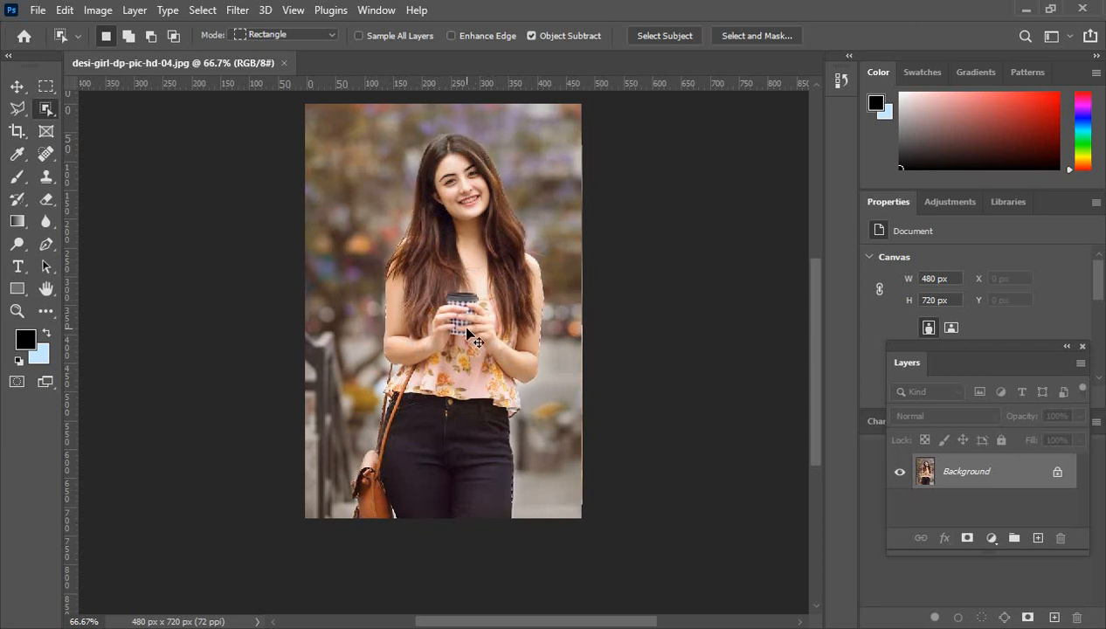
Try selecting the woman automatically with Select Subject, and clear the resulting selection
left_click(666, 36)
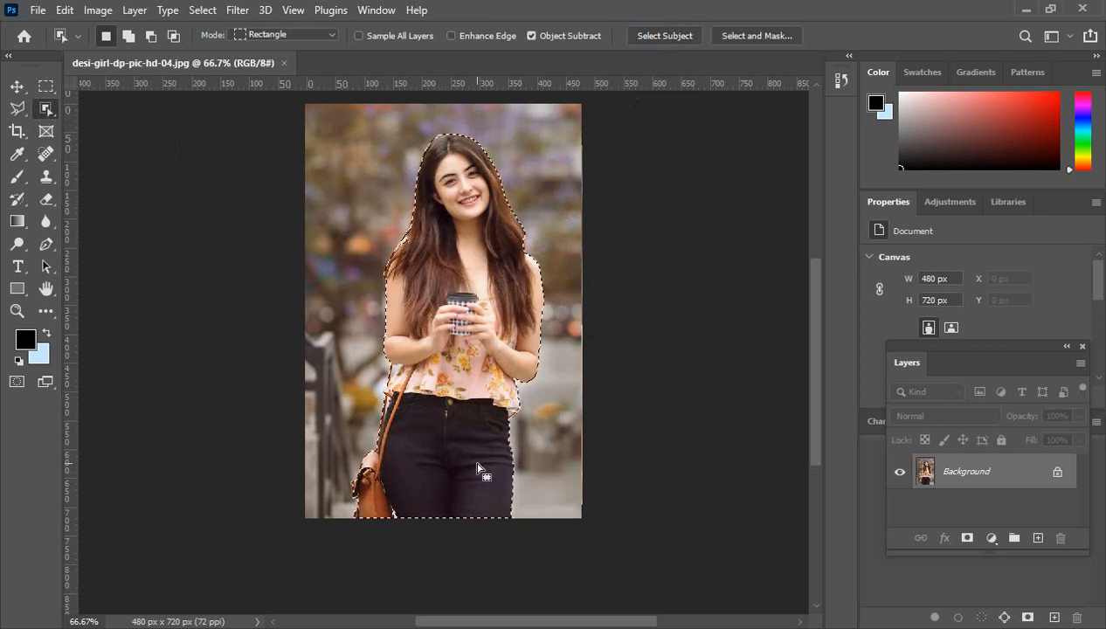
right_click(46, 111)
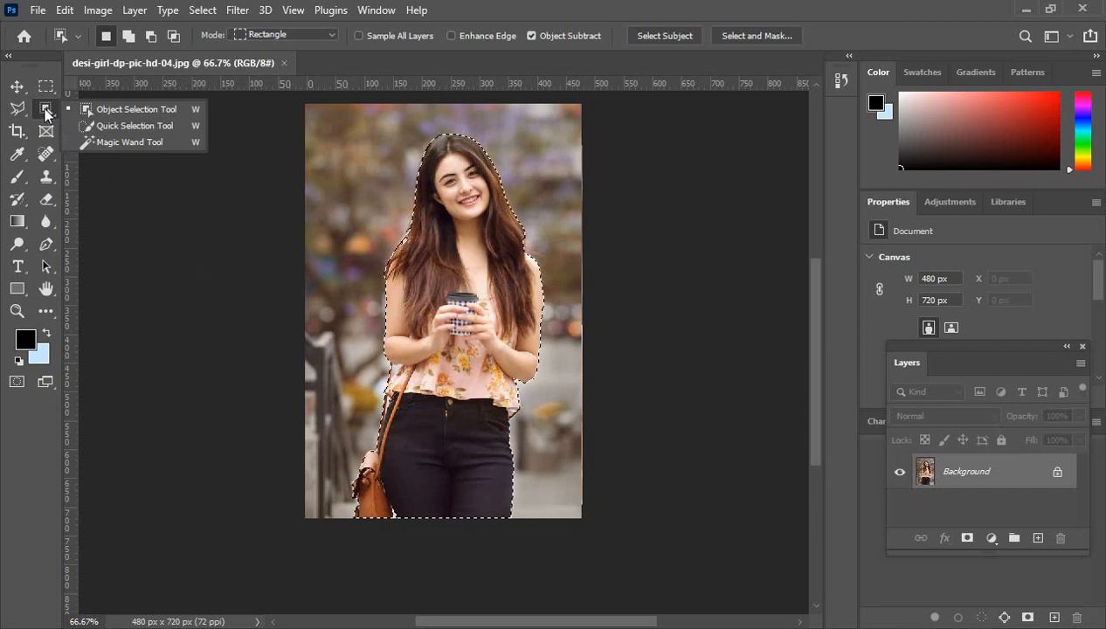
left_click(117, 108)
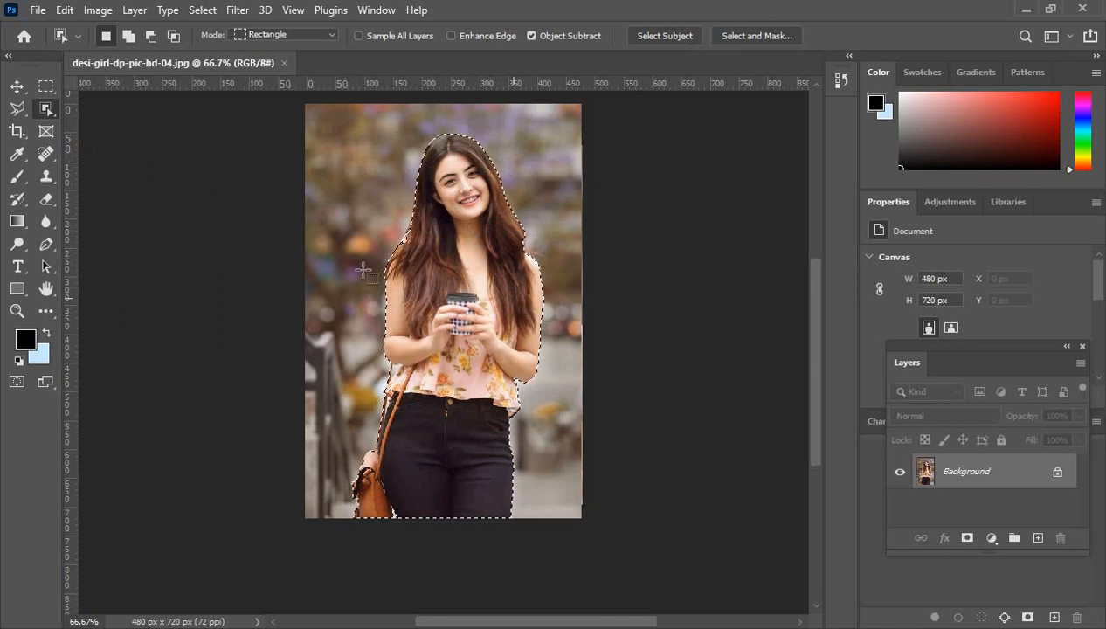
right_click(46, 108)
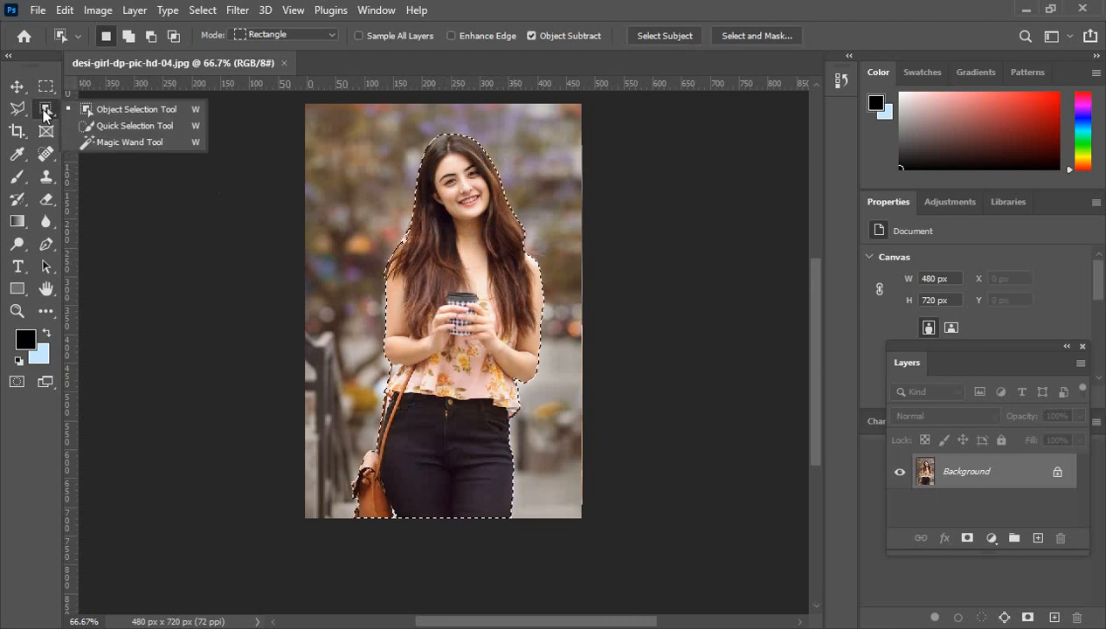
left_click(130, 112)
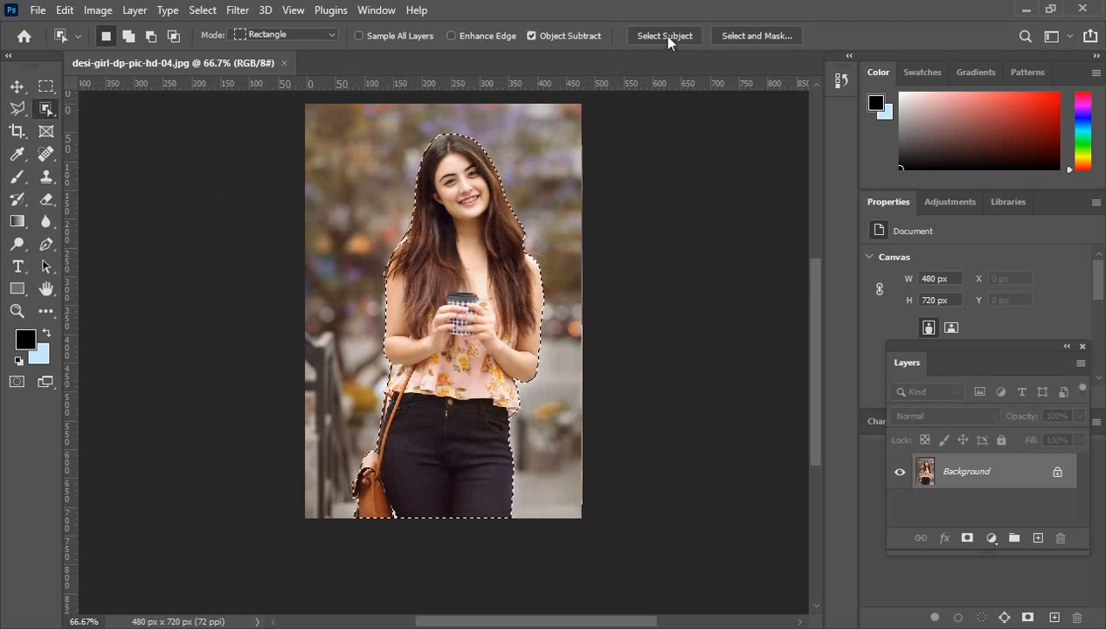
right_click(45, 108)
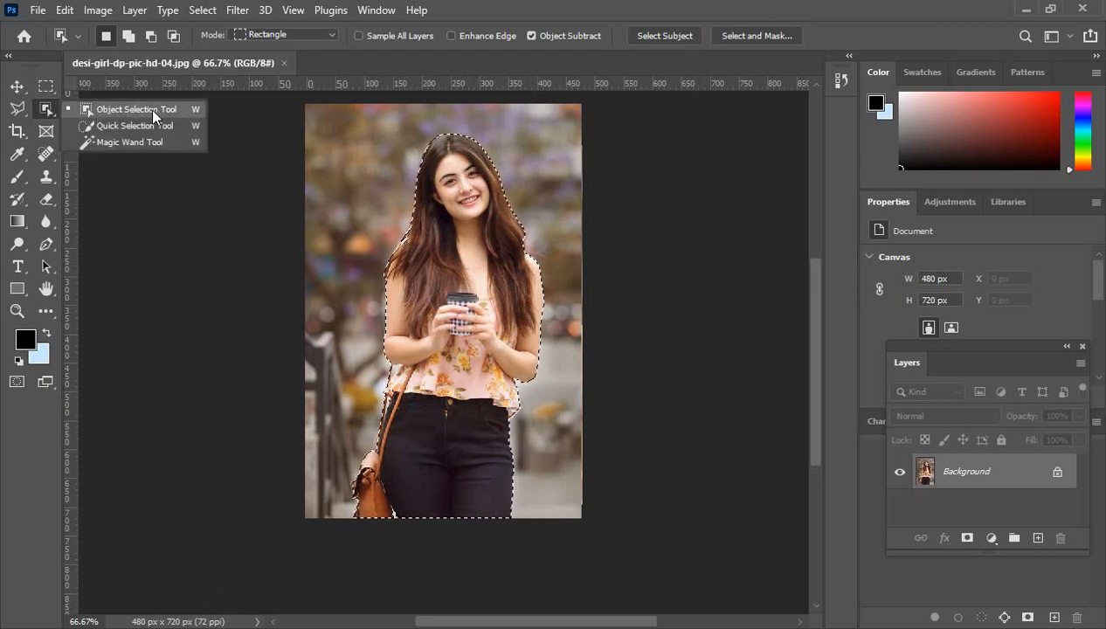
left_click(620, 206)
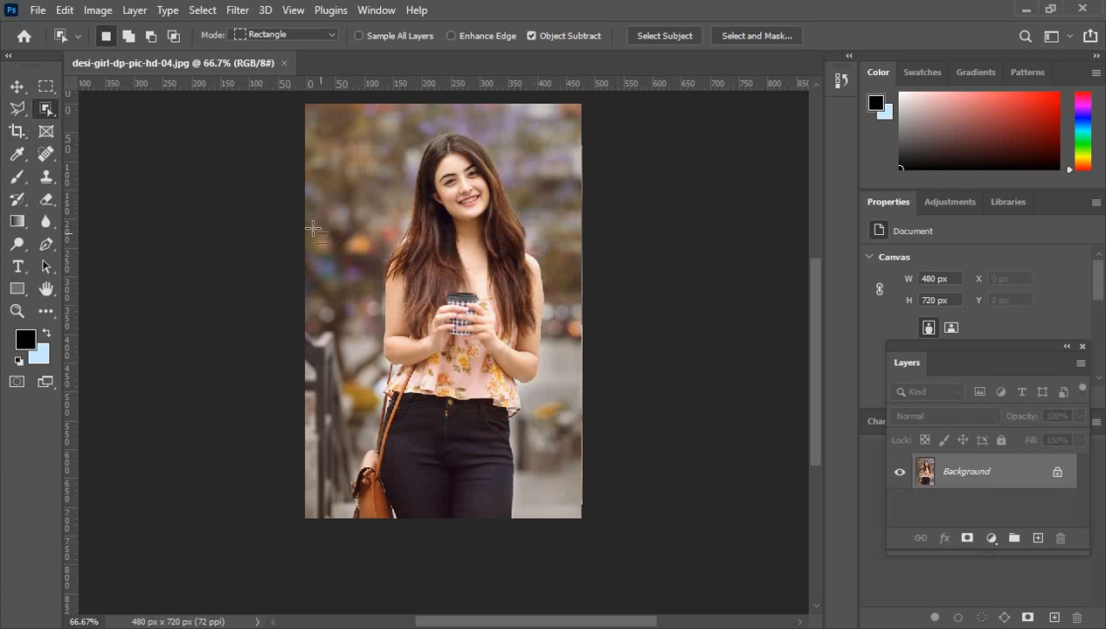
Select the woman's head, face and long hair on both sides with the Quick Selection Tool
right_click(50, 111)
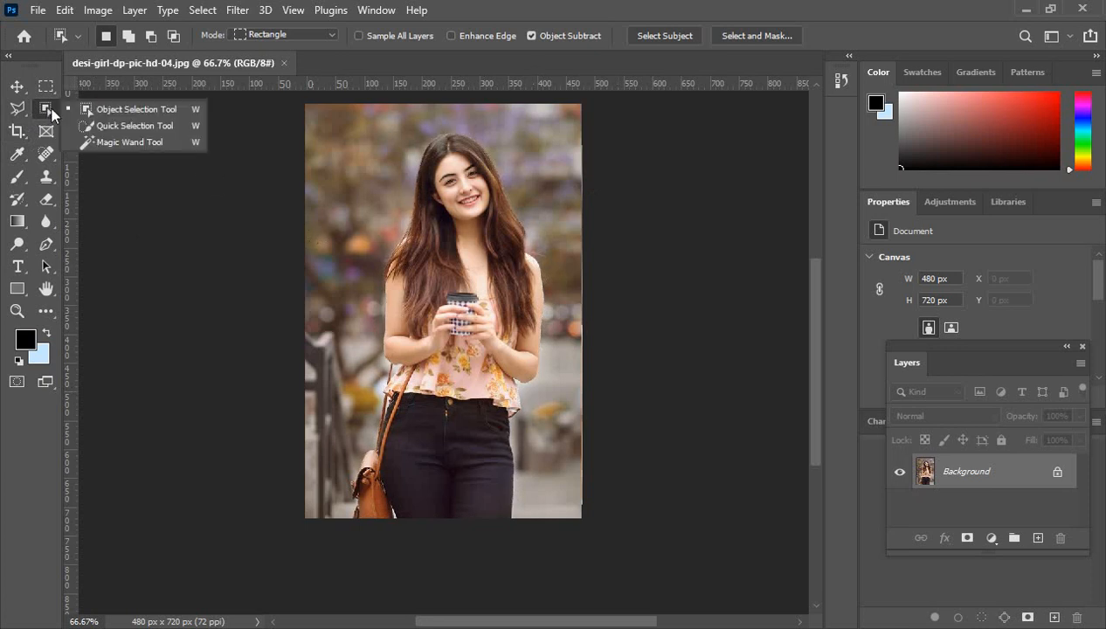
left_click(136, 126)
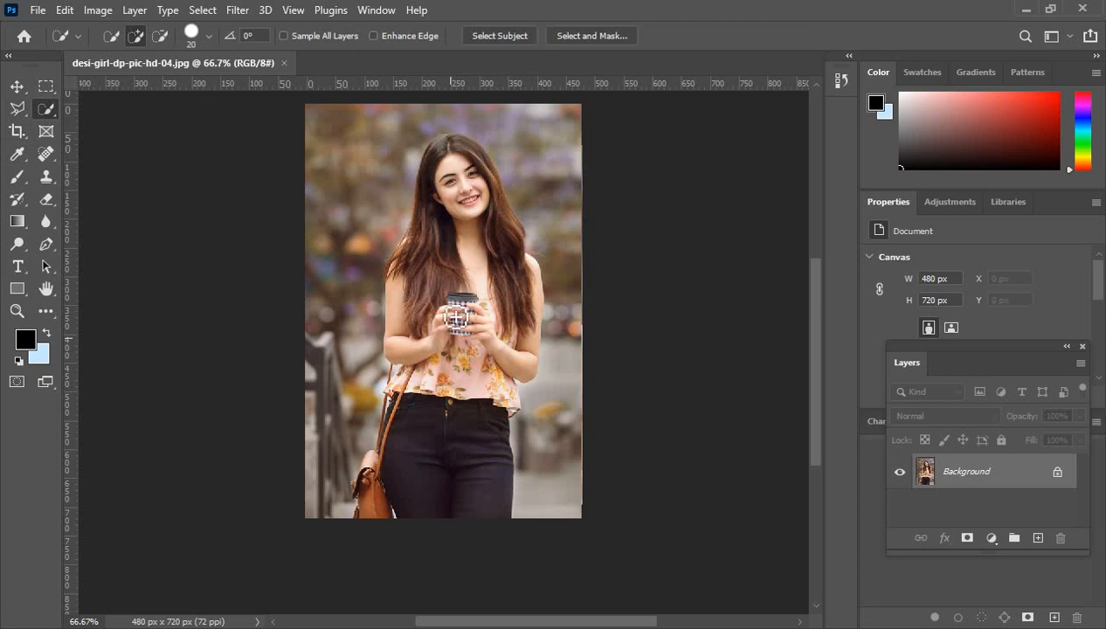
left_click(445, 256, "ctrl")
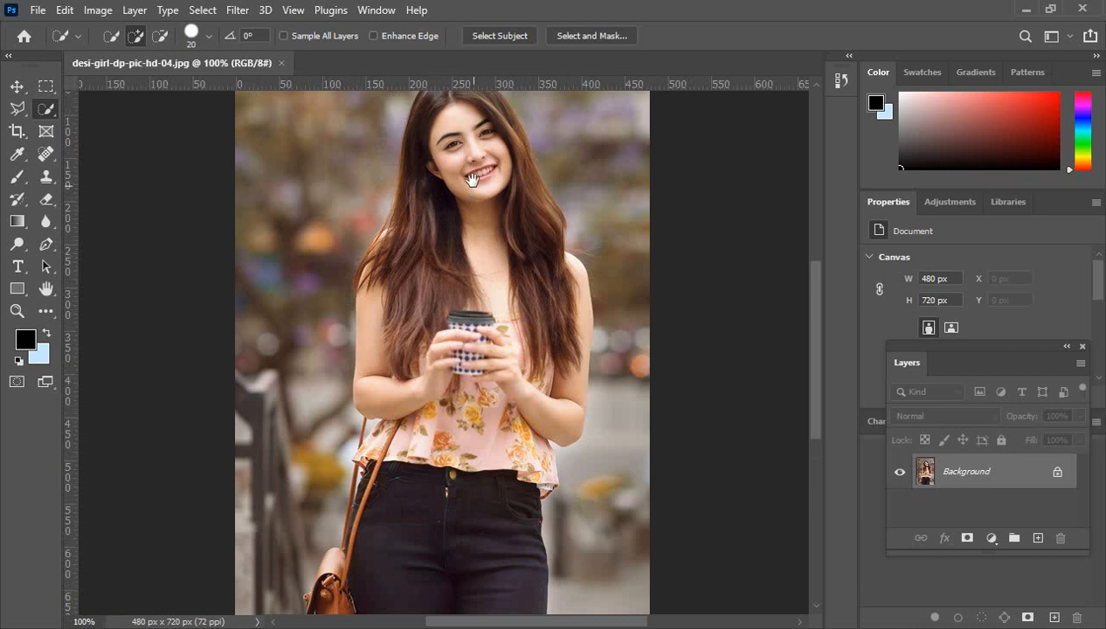
left_click_drag(464, 177, 495, 244)
mouse_move(476, 158)
left_mouse_down()
mouse_move(536, 362)
mouse_move(480, 245)
mouse_move(466, 174)
mouse_move(429, 351)
mouse_move(404, 344)
left_mouse_up()
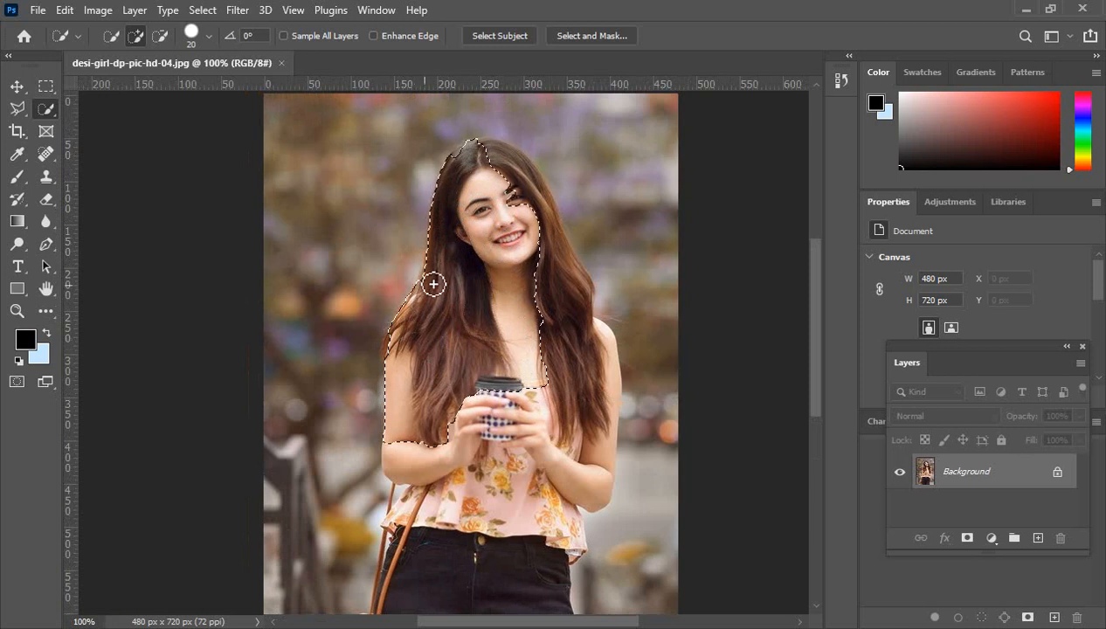
right_click(42, 112)
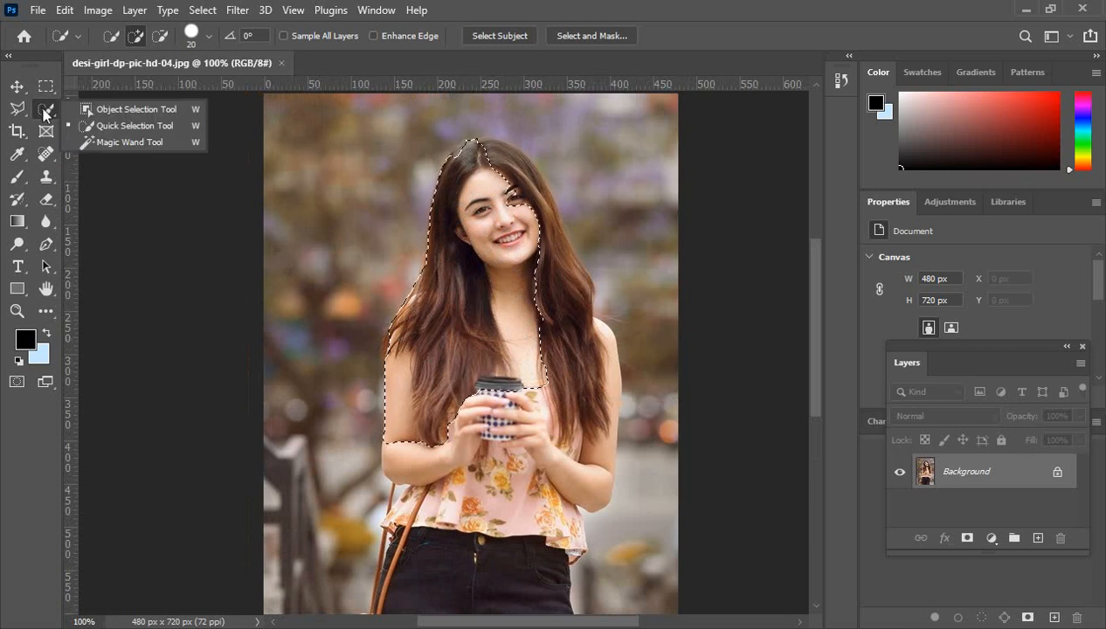
left_click(139, 127)
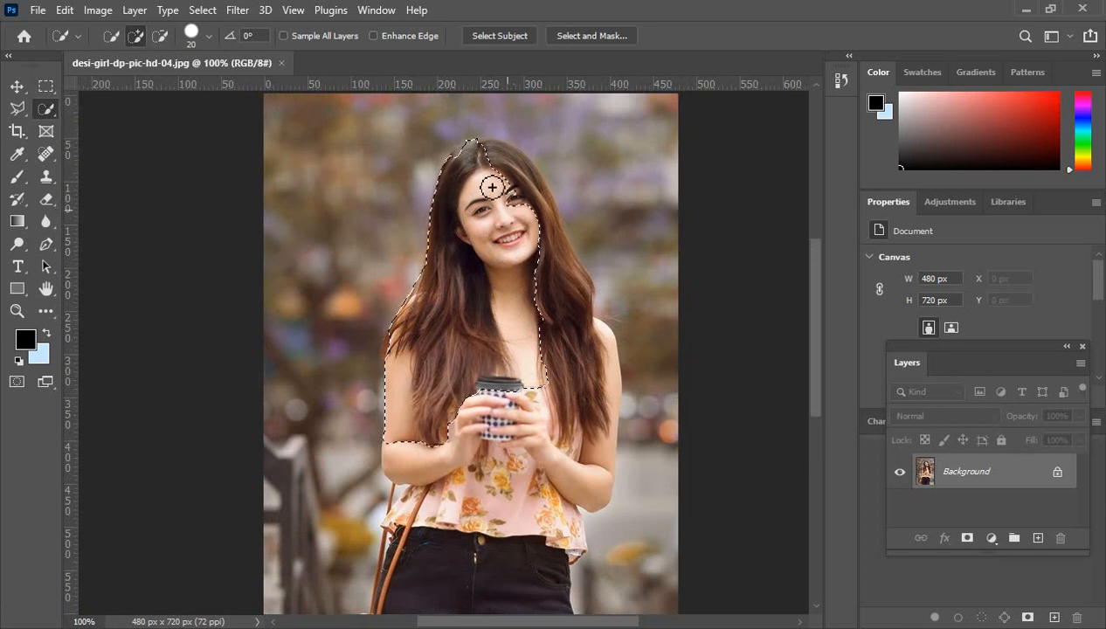
mouse_move(494, 160)
left_mouse_down()
mouse_move(474, 153)
mouse_move(529, 185)
mouse_move(573, 308)
left_mouse_up()
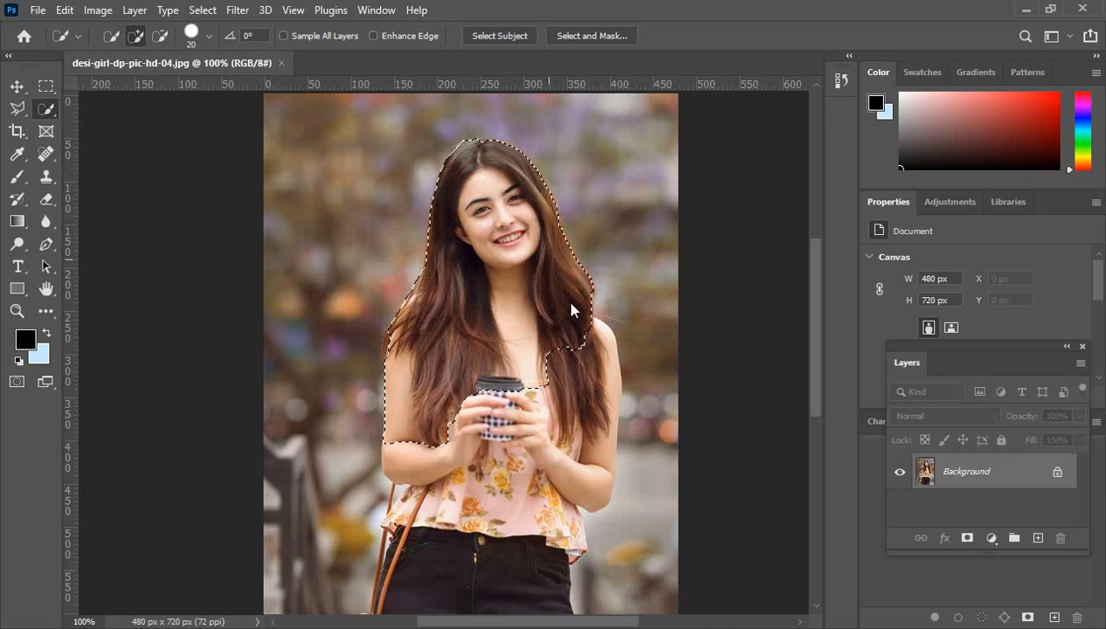
Extend the quick selection down over both arms, the cup, the floral top, the jeans and the brown handbag
scroll(572, 311, "down", 2)
mouse_move(570, 262)
left_mouse_down()
mouse_move(595, 300)
mouse_move(592, 273)
mouse_move(601, 280)
mouse_move(601, 374)
mouse_move(579, 417)
mouse_move(524, 367)
left_mouse_up()
scroll(502, 295, "down", 2)
mouse_move(502, 295)
left_mouse_down()
mouse_move(485, 288)
mouse_move(455, 379)
left_mouse_up()
scroll(408, 302, "down", 2)
mouse_move(408, 302)
left_mouse_down()
mouse_move(399, 440)
mouse_move(545, 387)
left_mouse_up()
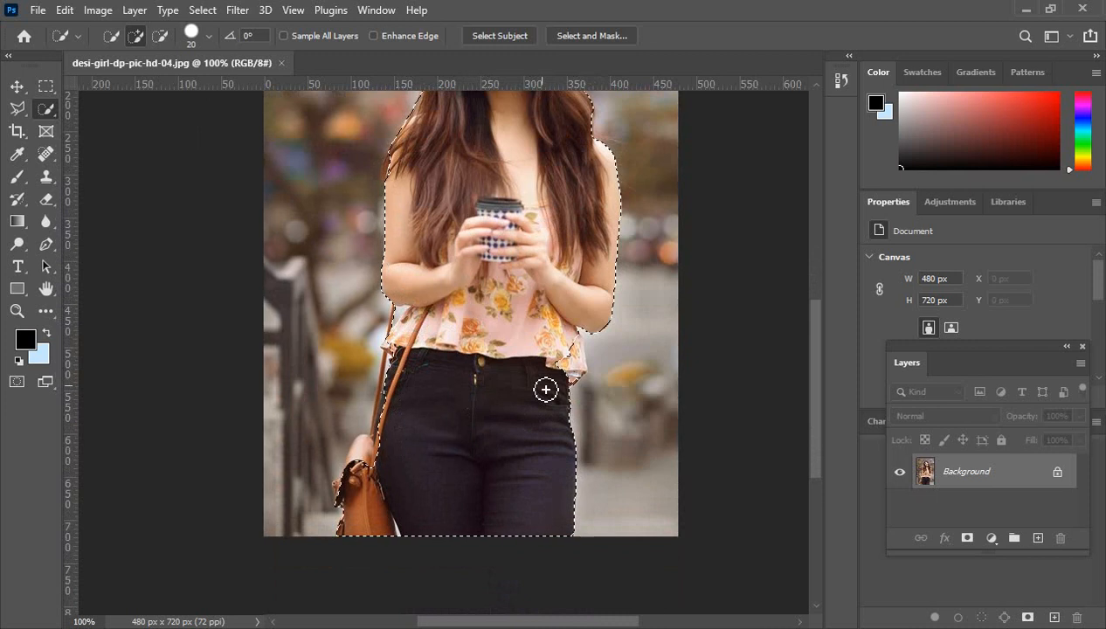
scroll(545, 387, "down", 1)
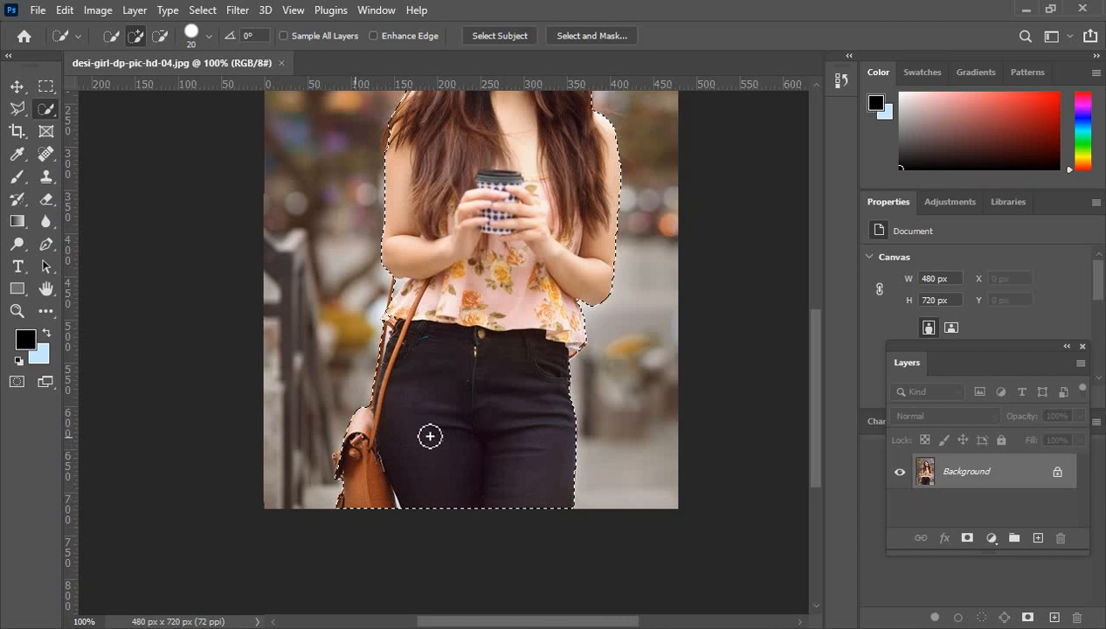
Examine the selection outline around the whole woman, from her hair down to the jeans and handbag
scroll(529, 410, "up", 4)
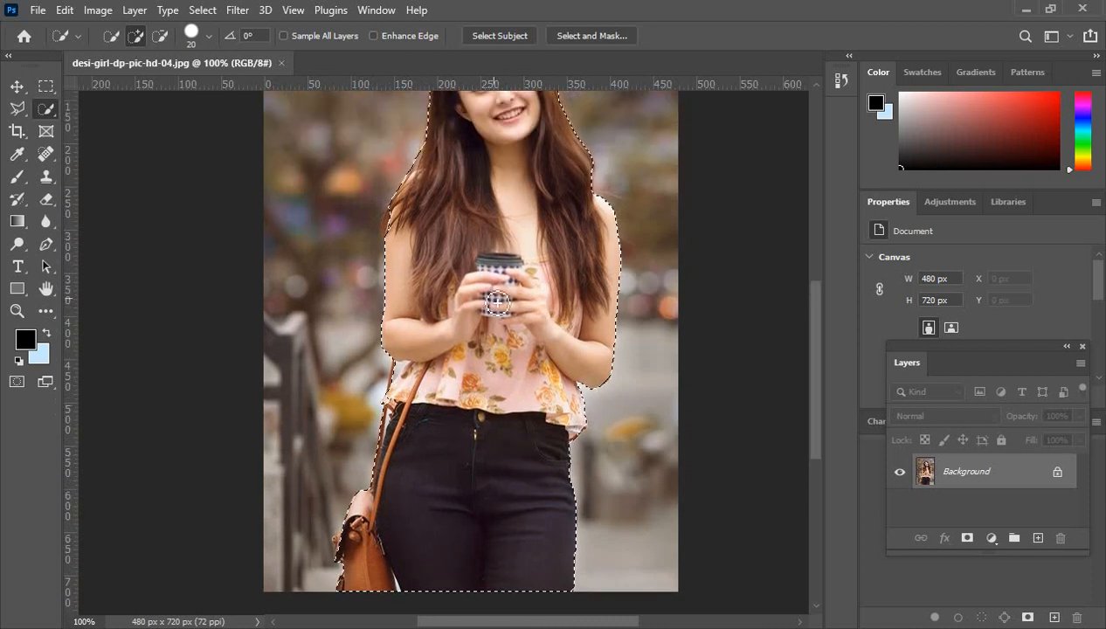
scroll(504, 310, "up", 1)
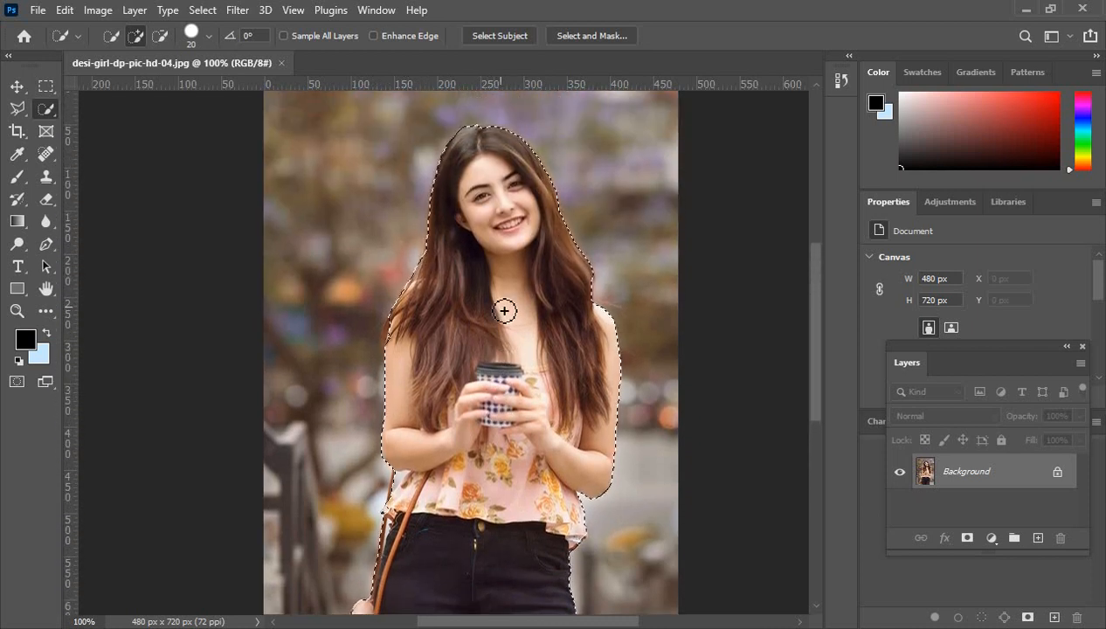
scroll(556, 387, "down", 1)
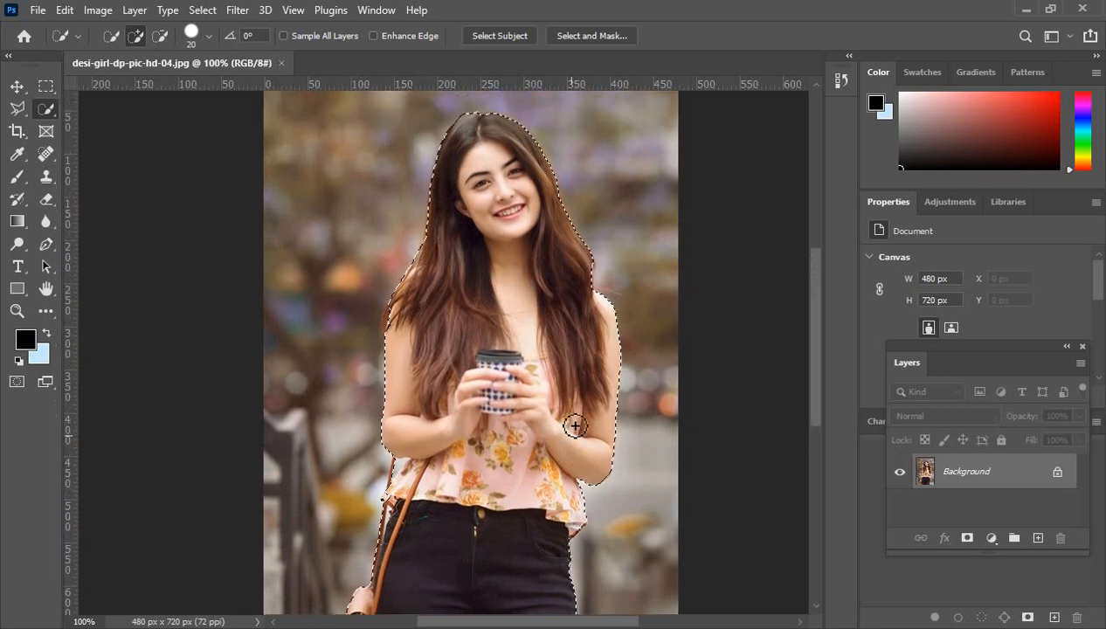
scroll(574, 425, "up", 1)
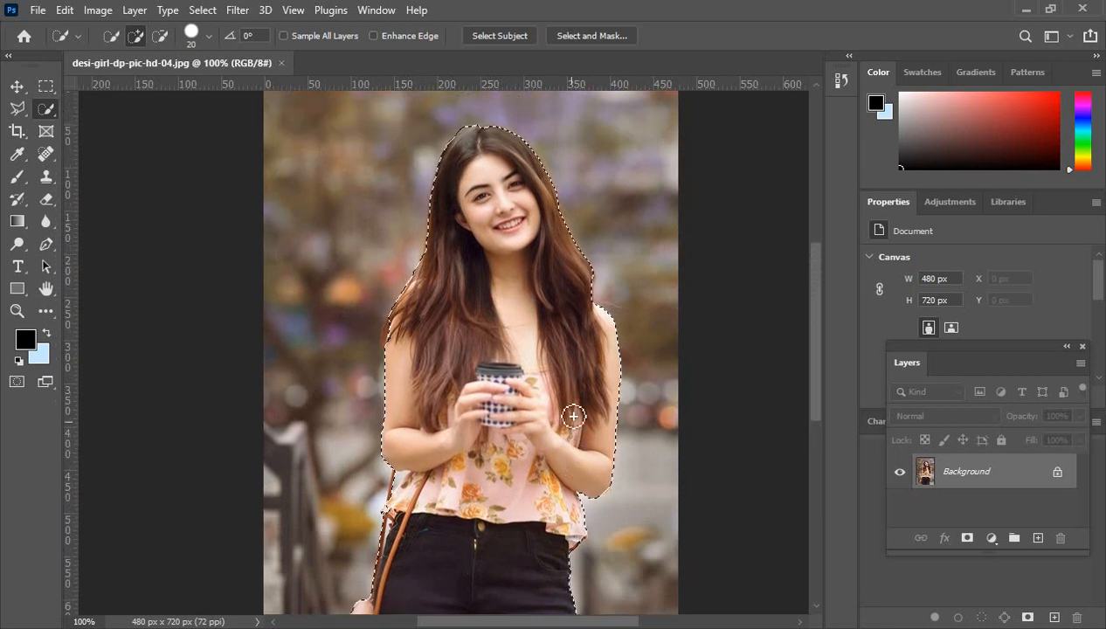
right_click(55, 113)
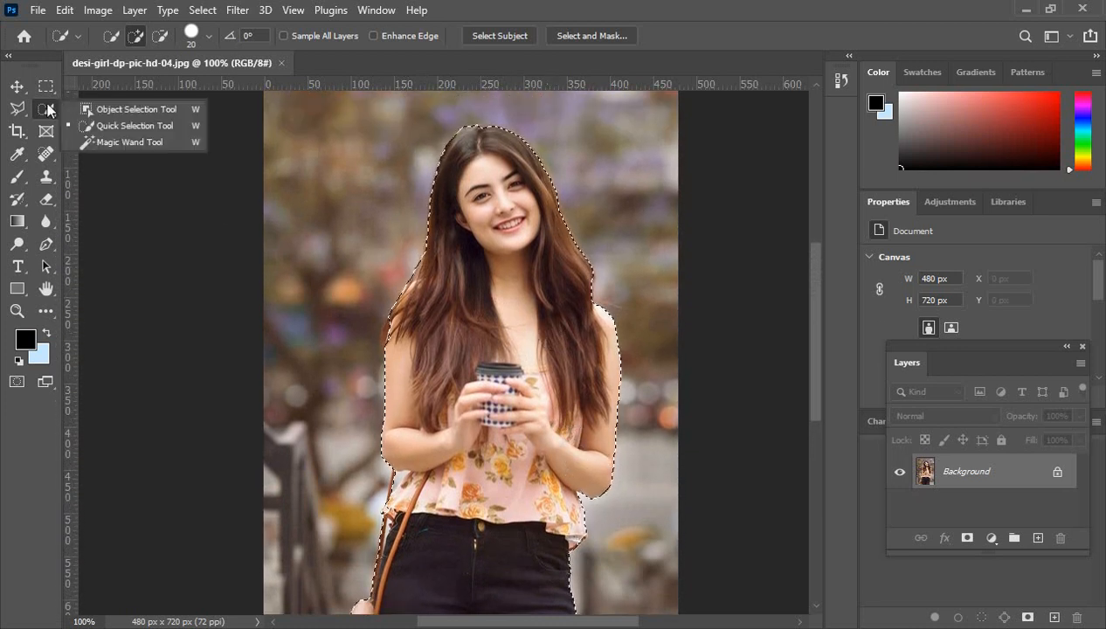
left_click(136, 110)
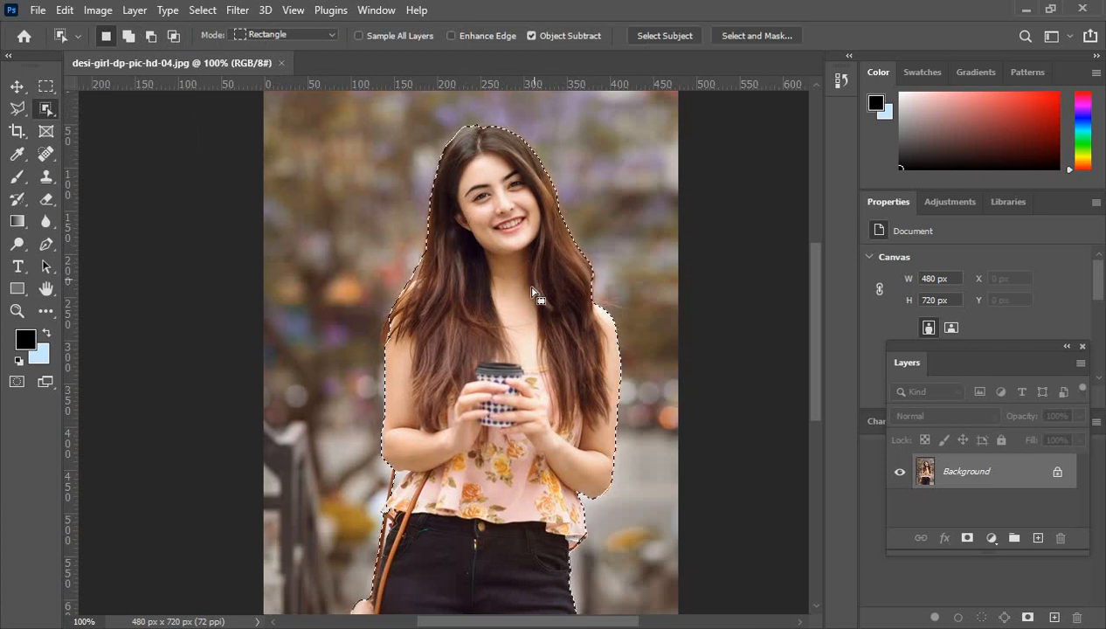
key("ctrl+minus")
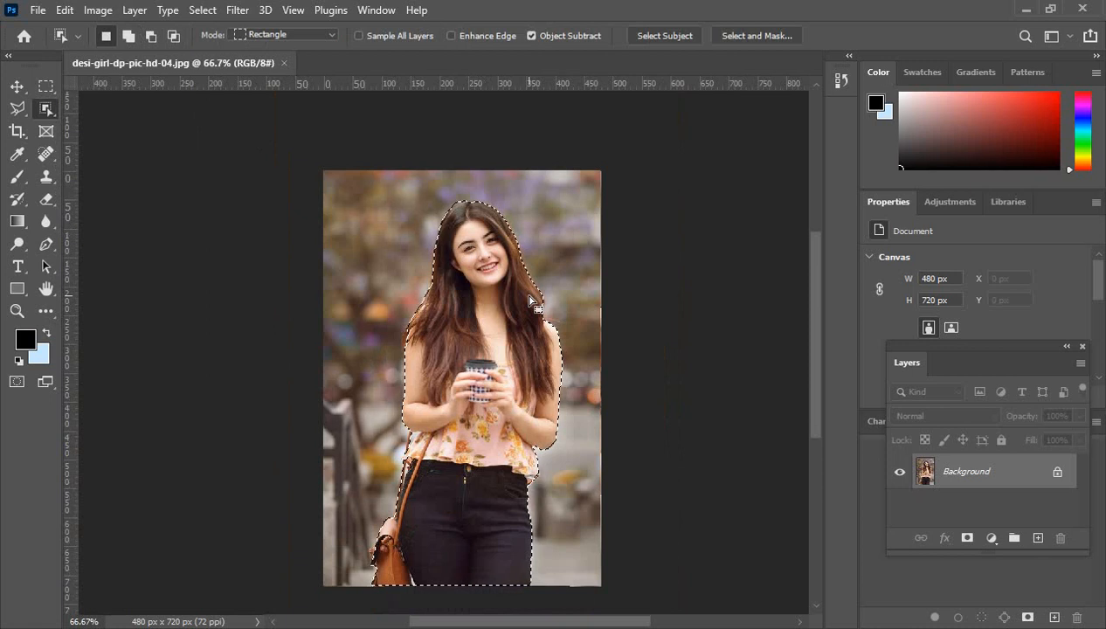
scroll(509, 262, "down", 2)
scroll(510, 245, "down", 1)
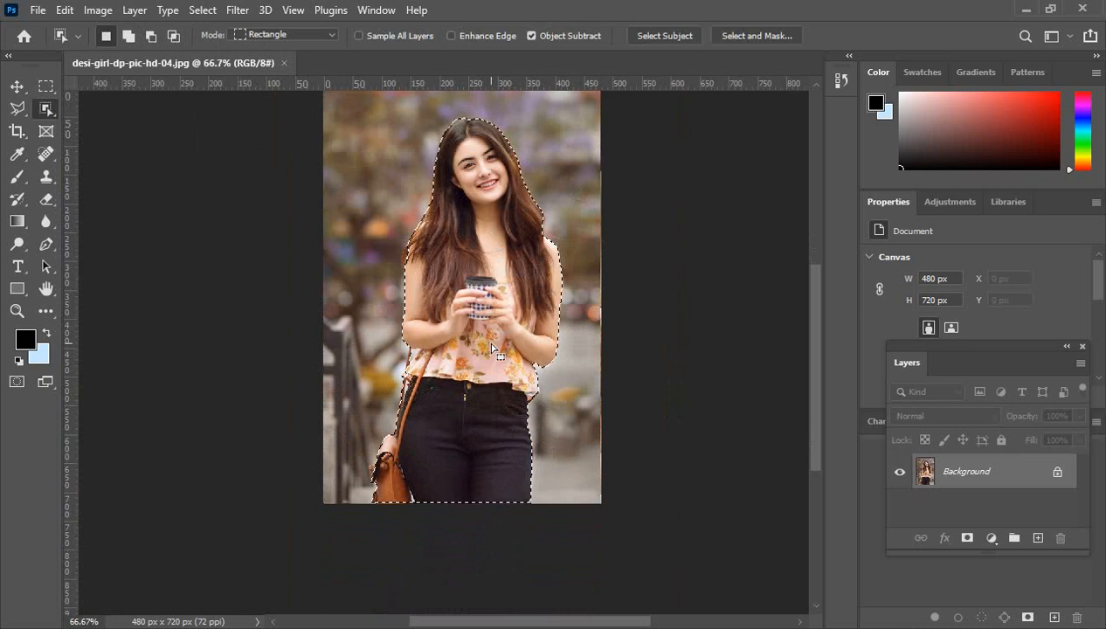
scroll(493, 349, "up", 1)
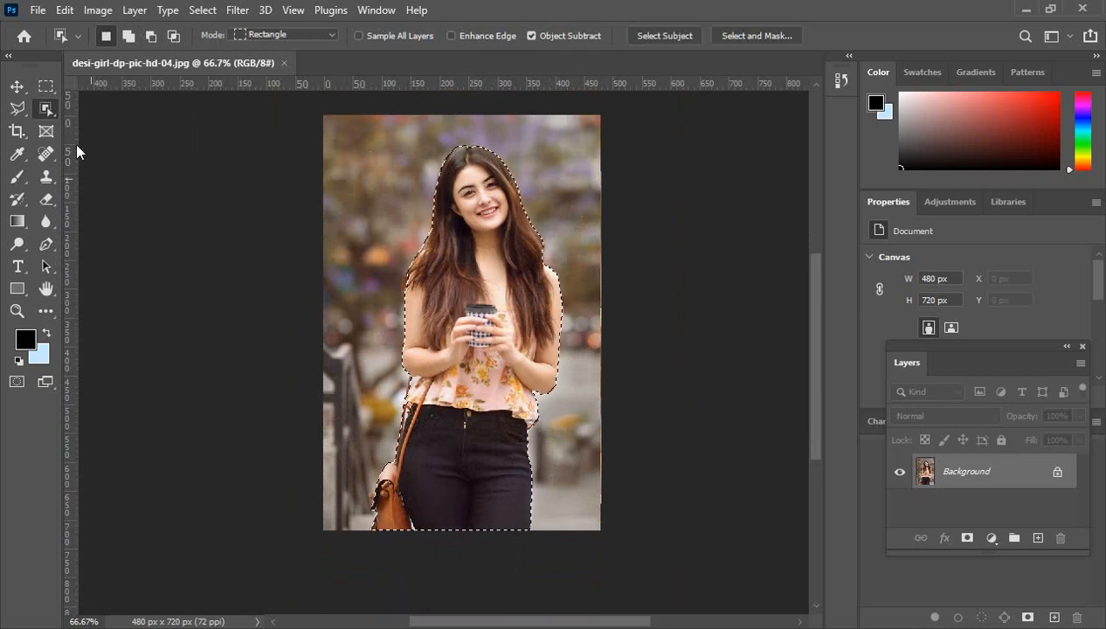
Add the missed hair strands beside the woman's shoulder and upper arm to the selection with the Quick Selection Tool
right_click(46, 110)
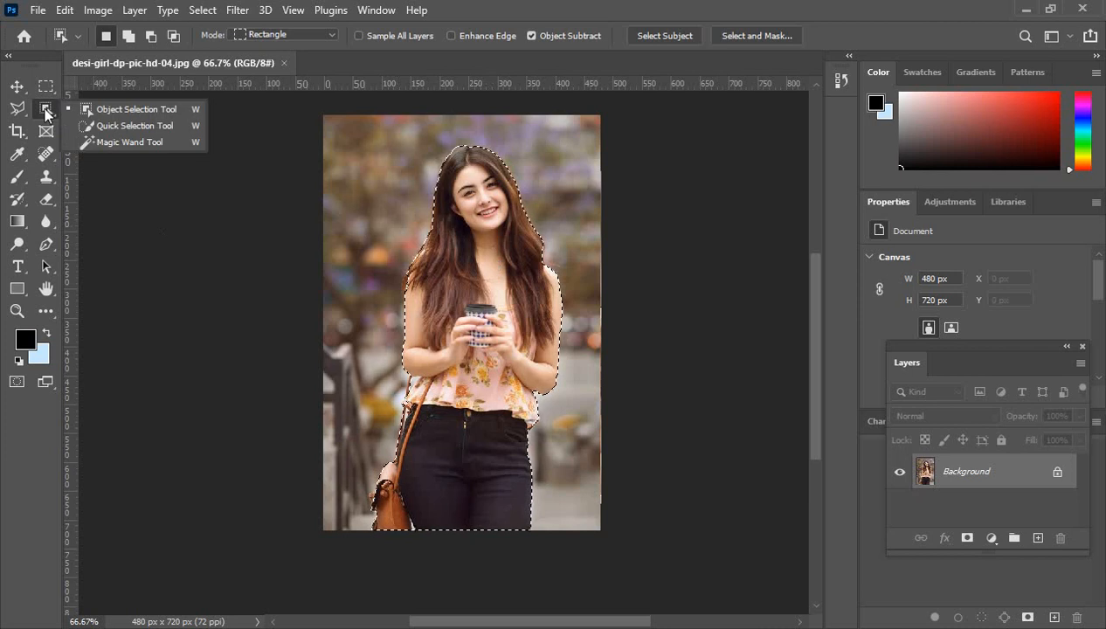
left_click(117, 126)
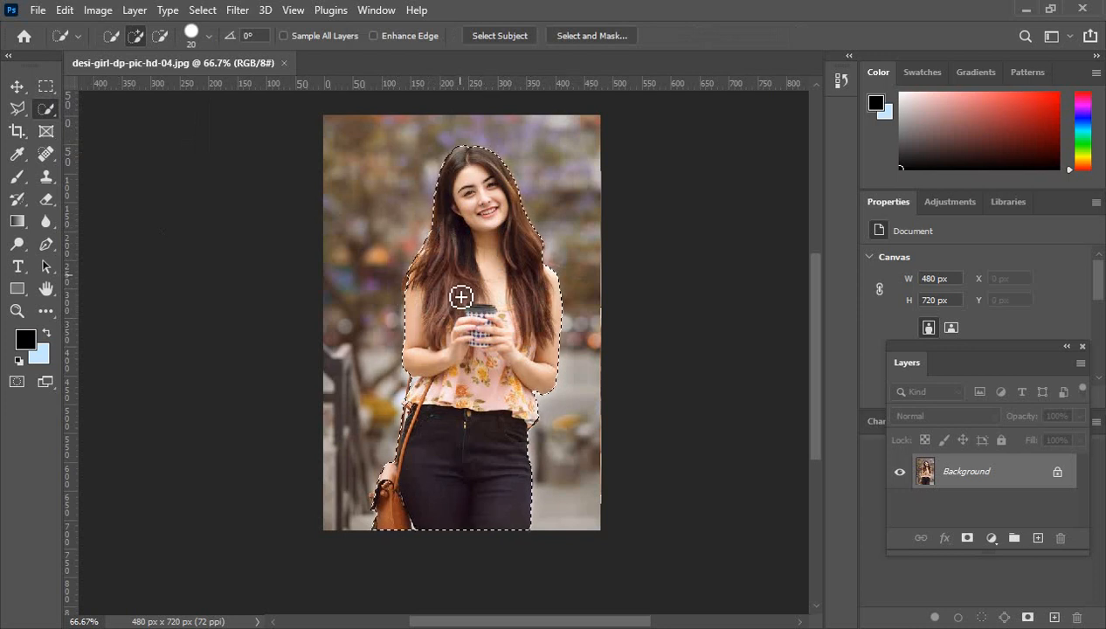
left_click(422, 268)
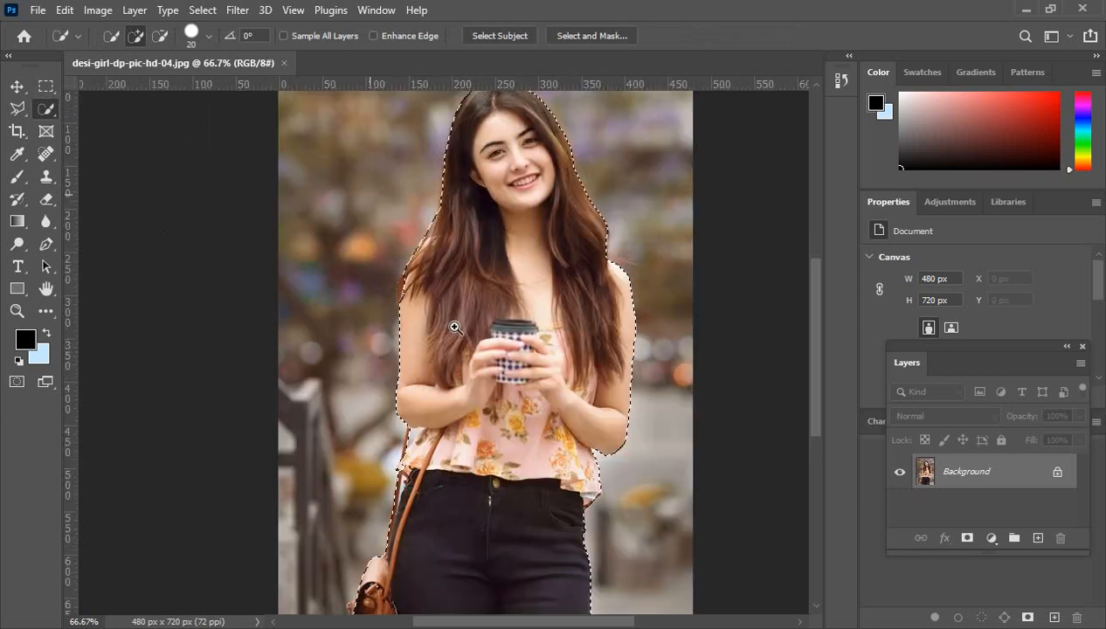
left_click(402, 293)
left_click(403, 295)
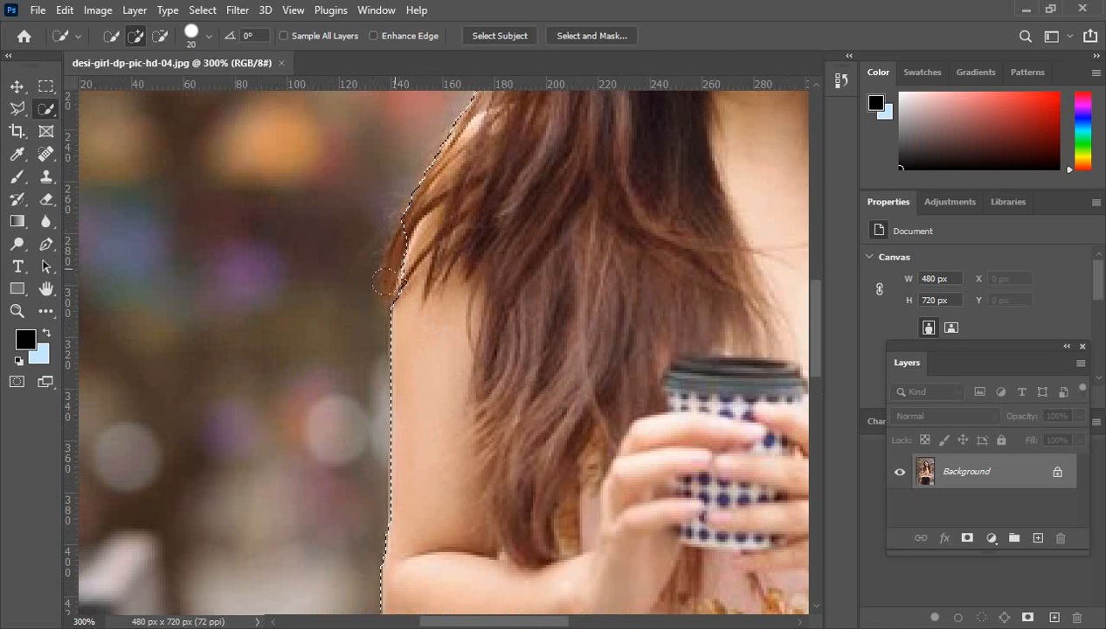
left_click_drag(399, 233, 385, 263)
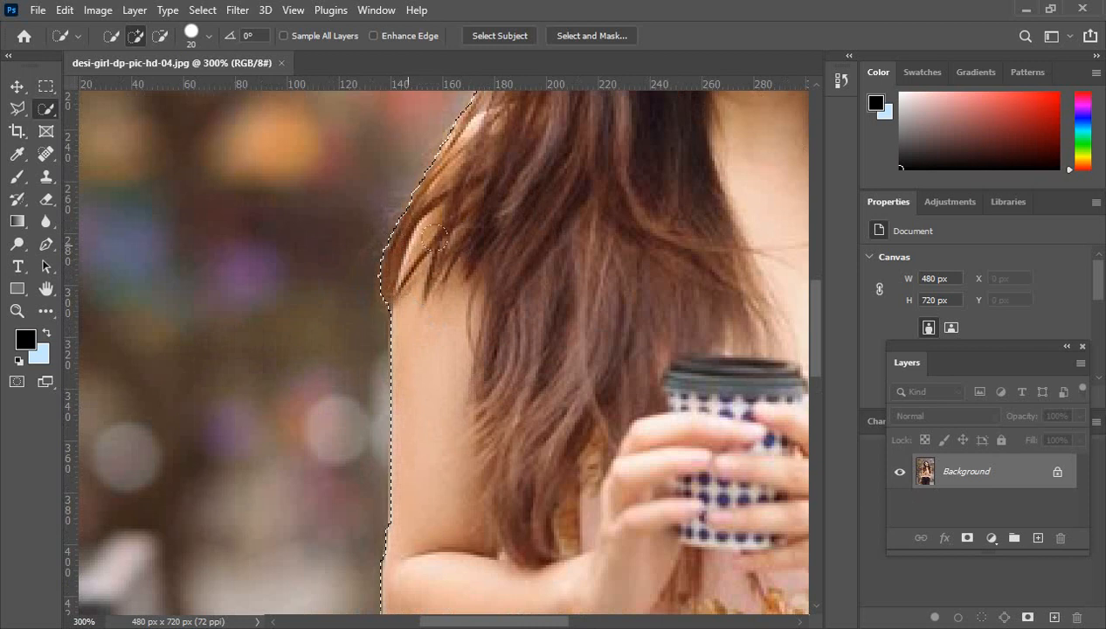
scroll(444, 249, "down", 1)
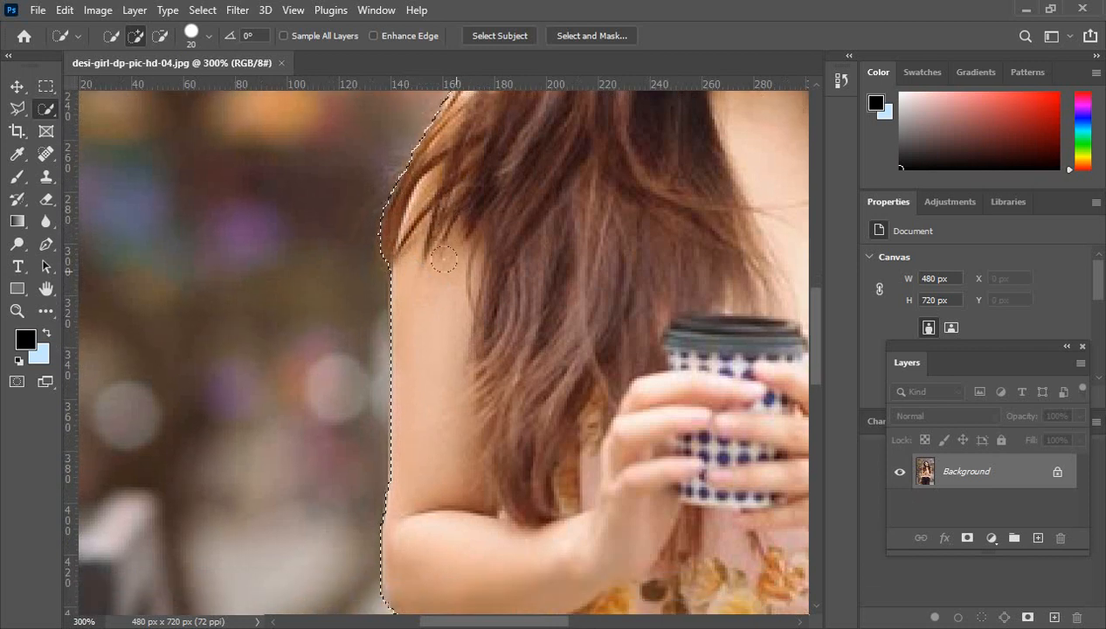
Reduce the Quick Selection brush to 5 px for the blouse hem beside the handbag strap
scroll(443, 259, "down", 1)
scroll(450, 267, "down", 4)
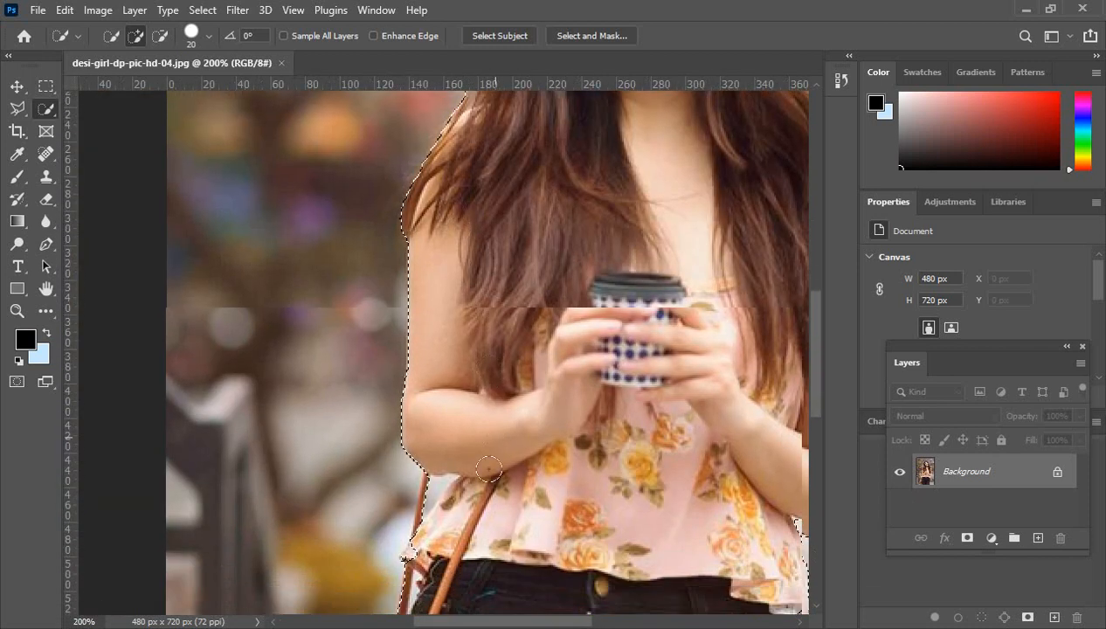
scroll(486, 489, "down", 4)
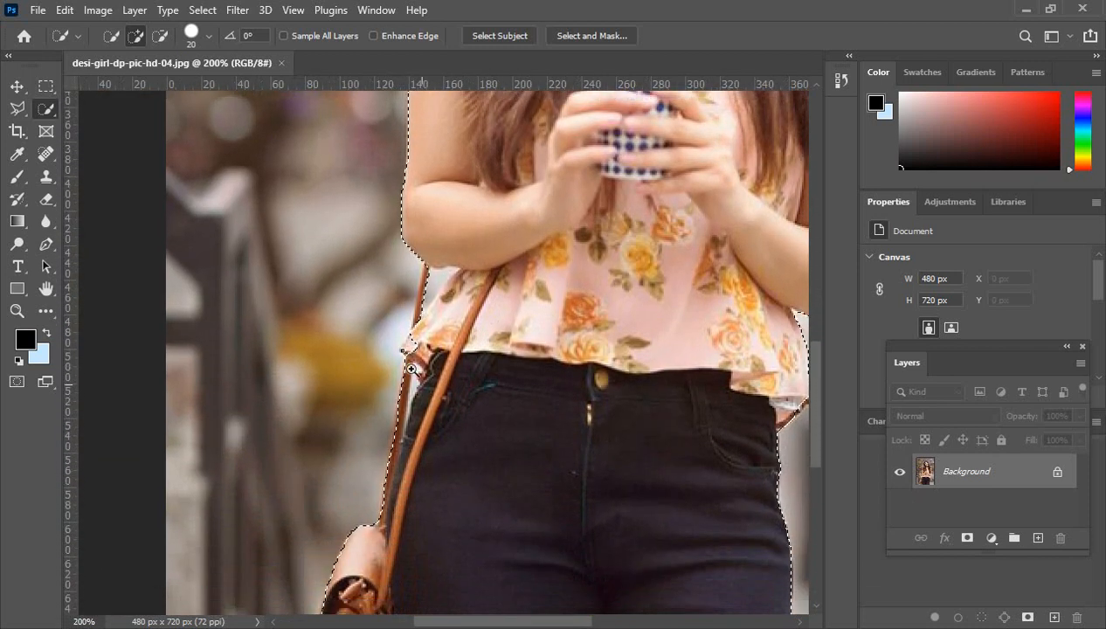
scroll(407, 354, "up", 1)
scroll(407, 354, "up", 1)
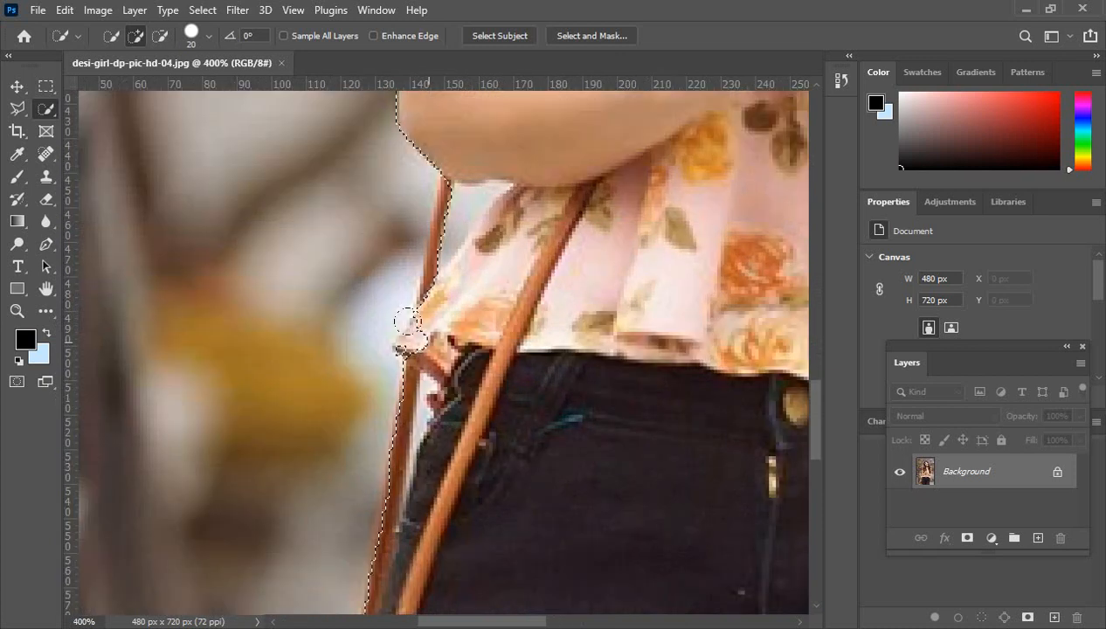
key("bracketleft")
key("bracketleft")
key("bracketleft")
key("bracketleft")
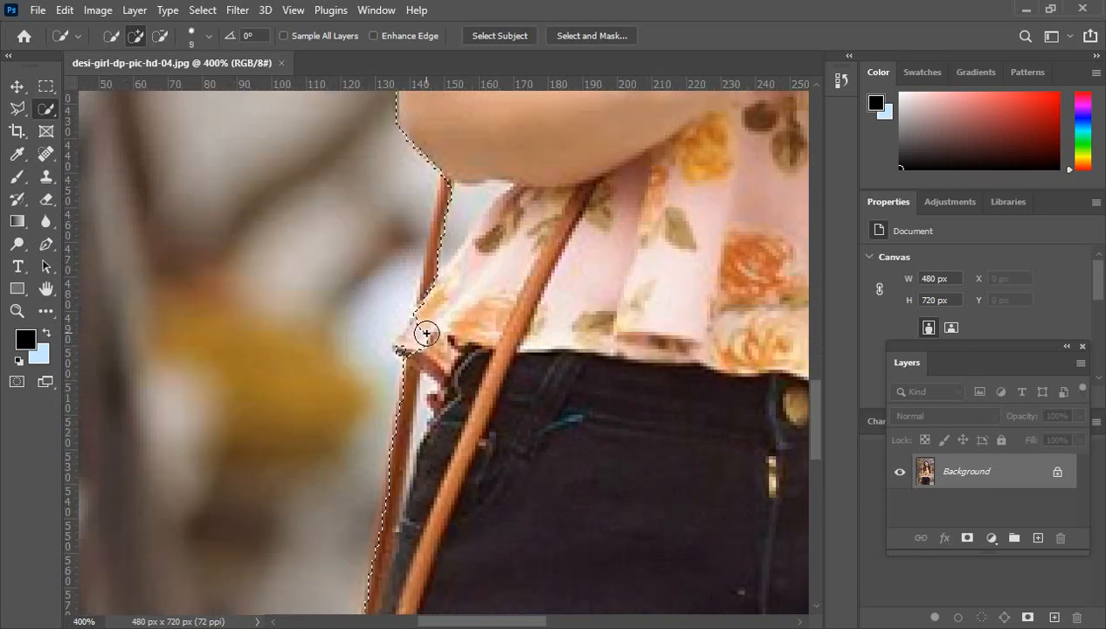
Subtract the white gap between the handbag and the jeans with a 4 px Quick Selection brush, and add it back to the selection
scroll(472, 402, "down", 8)
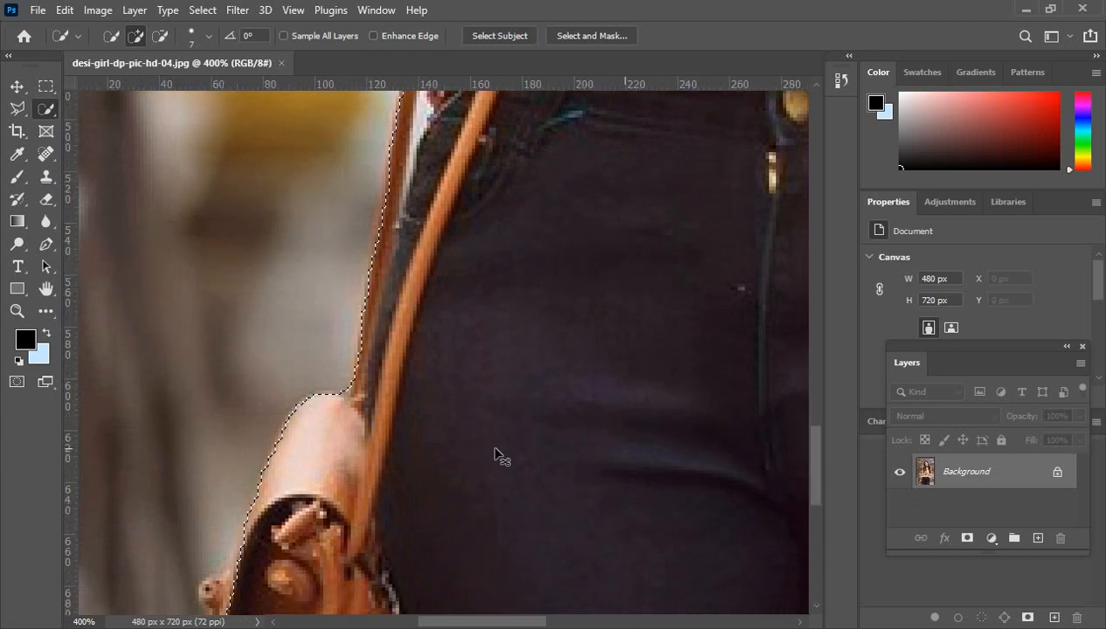
key("ctrl+minus")
key("ctrl+minus")
scroll(585, 436, "down", 3)
scroll(612, 427, "down", 1)
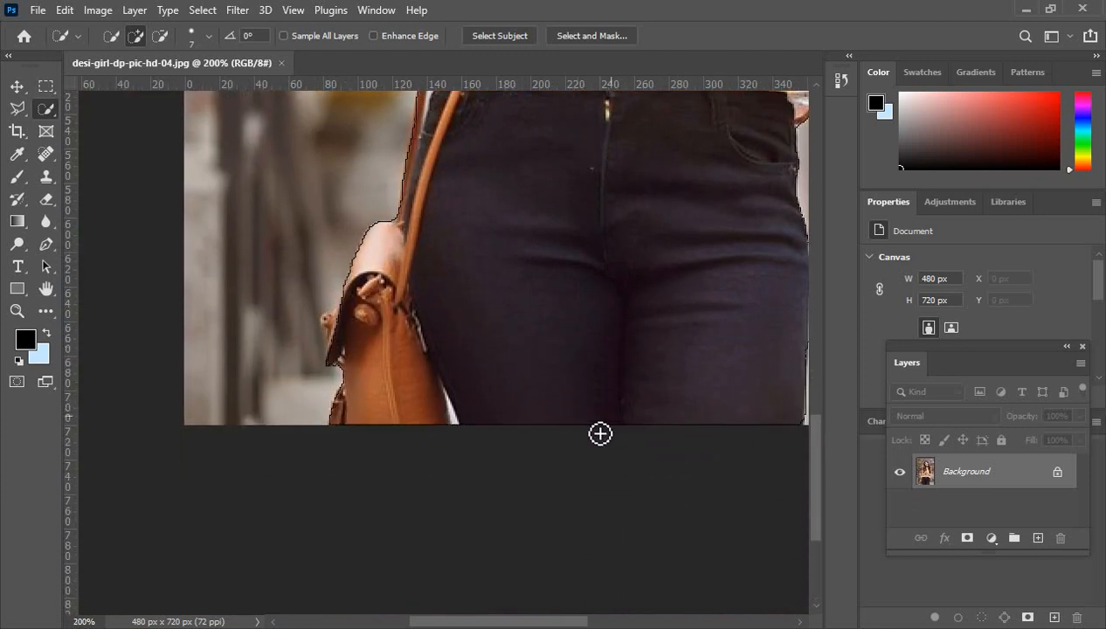
scroll(456, 410, "up", 1)
scroll(456, 411, "up", 1)
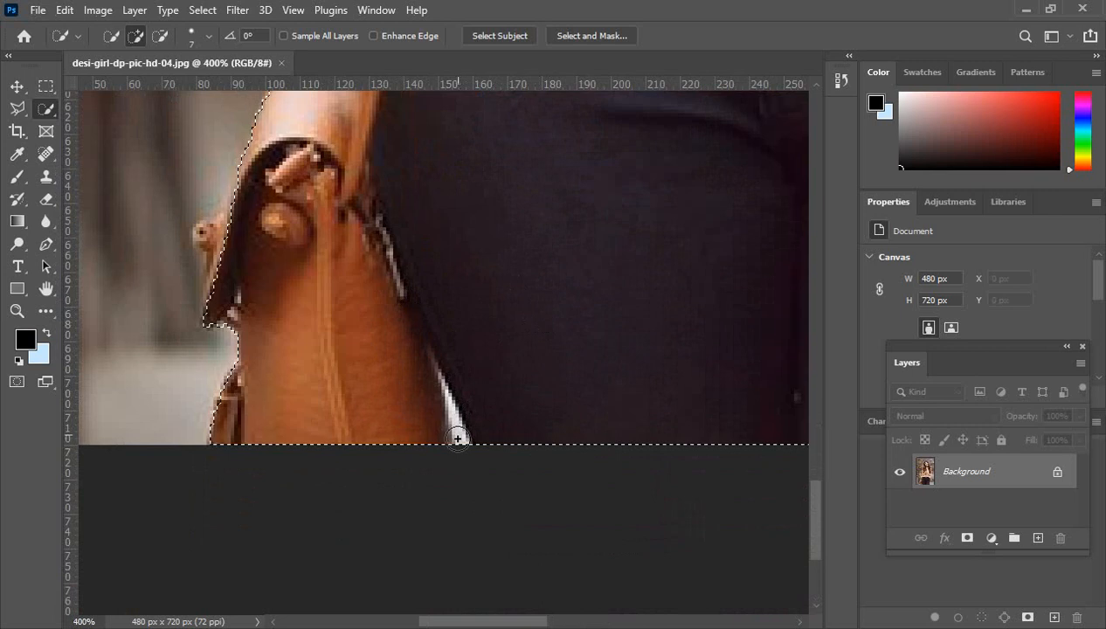
key("alt")
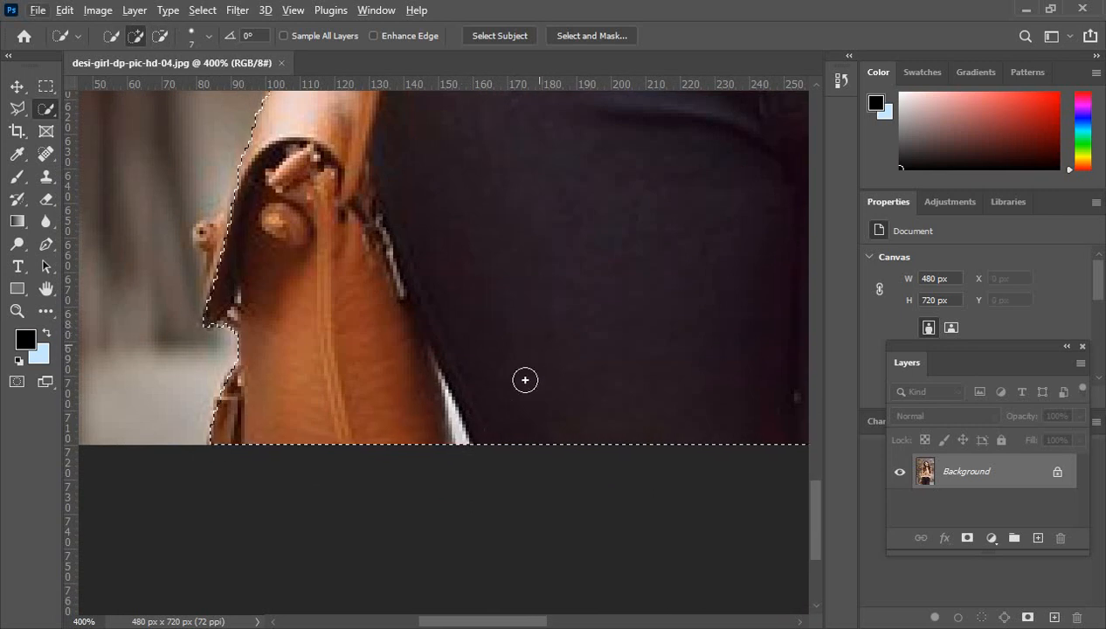
key("alt")
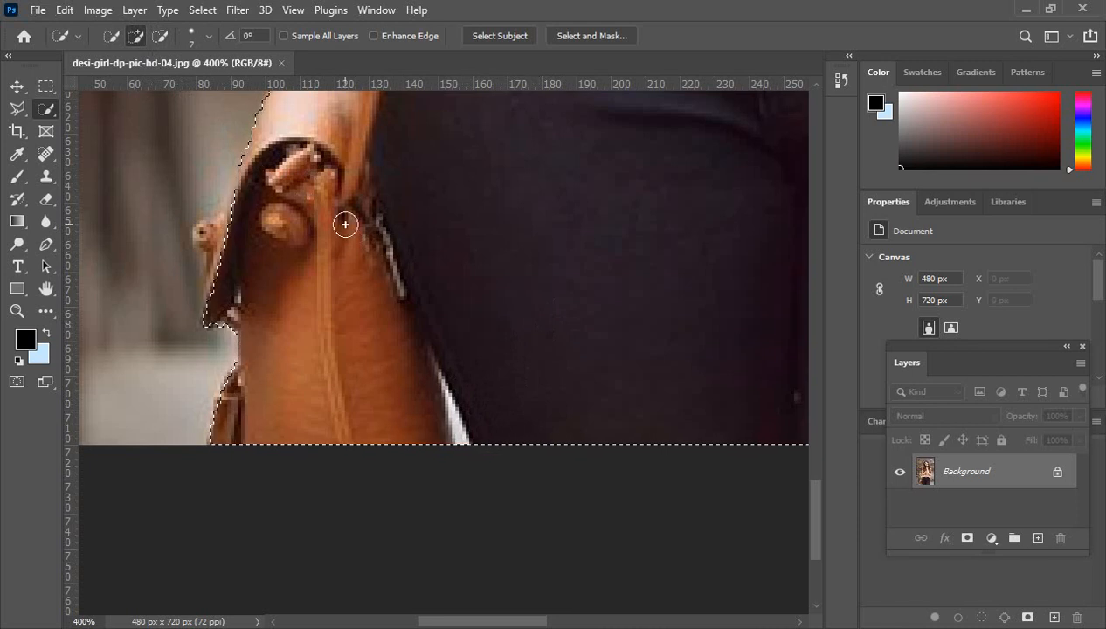
key("alt")
mouse_move(437, 353)
left_mouse_down()
mouse_move(461, 416)
mouse_move(439, 371)
left_mouse_up()
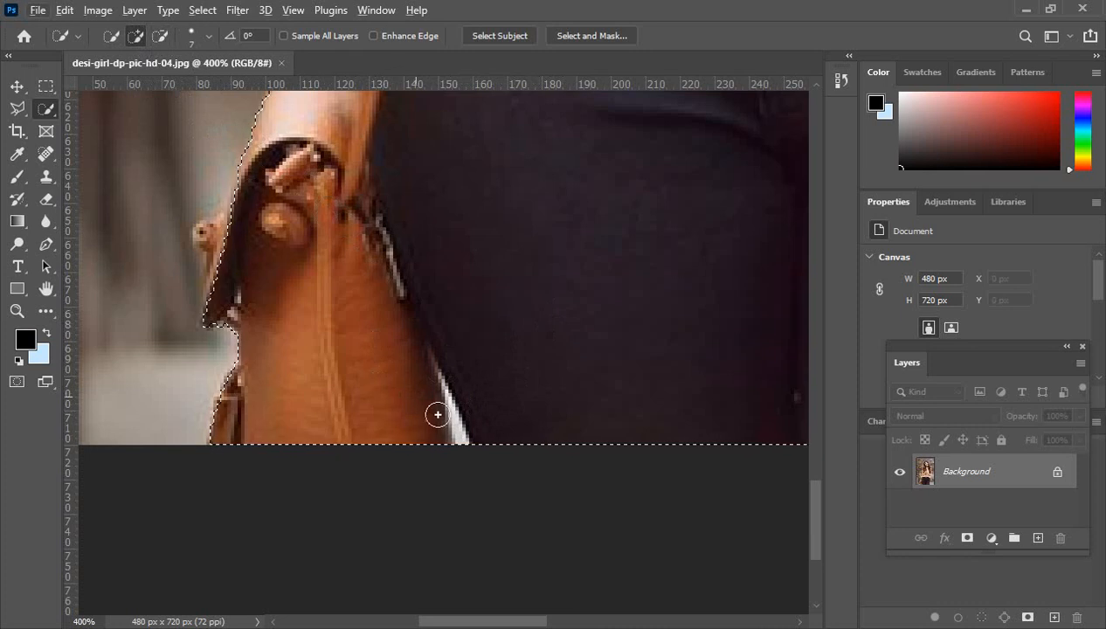
key("alt")
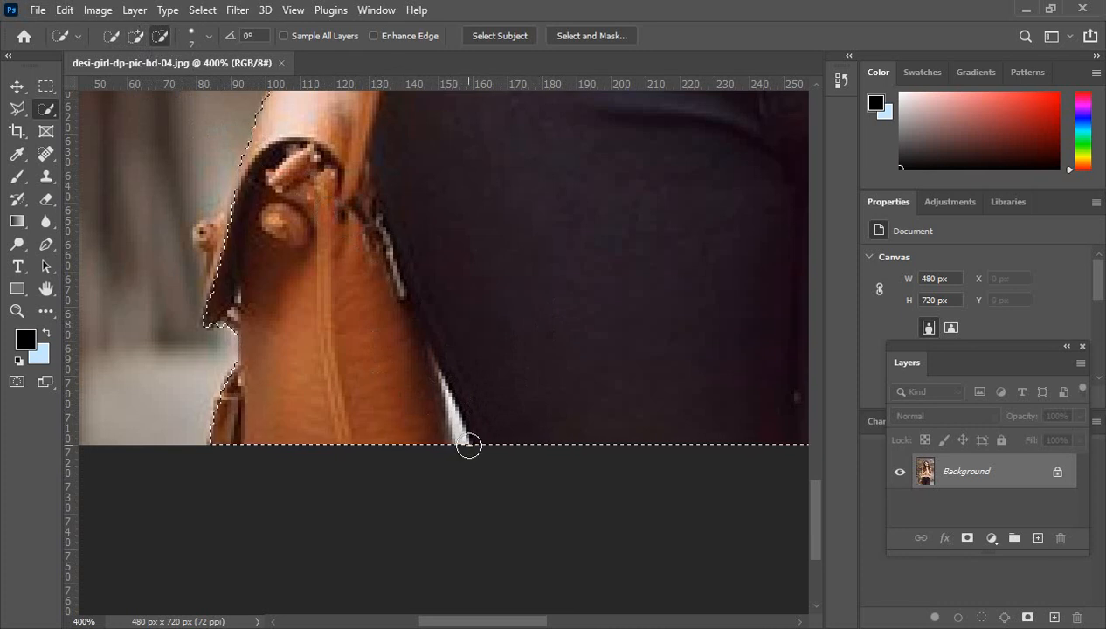
left_click(157, 38)
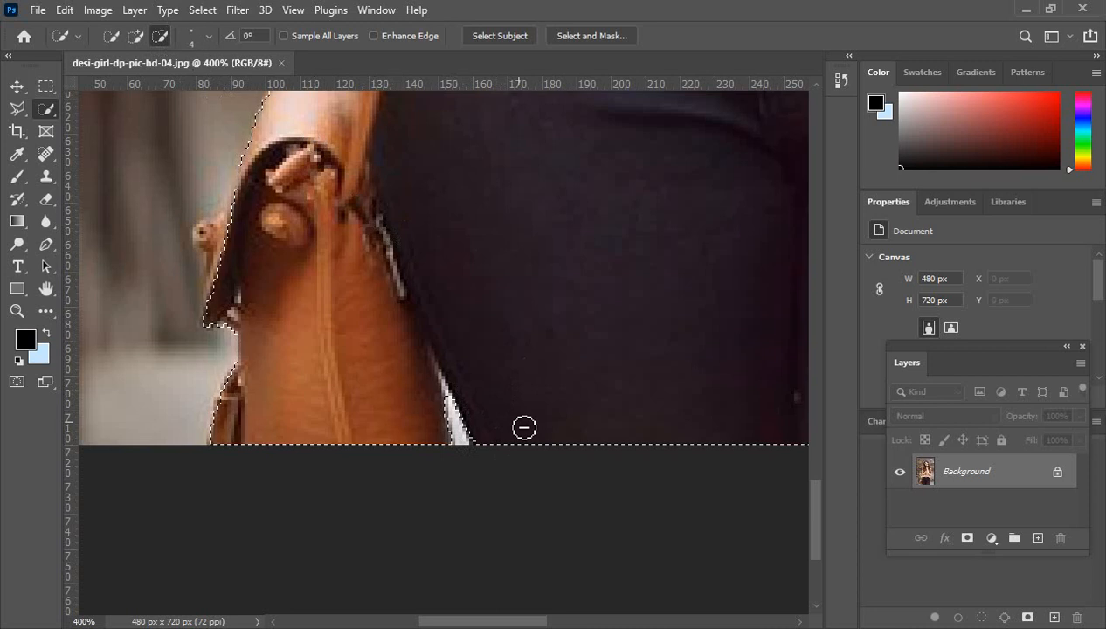
left_click(465, 430)
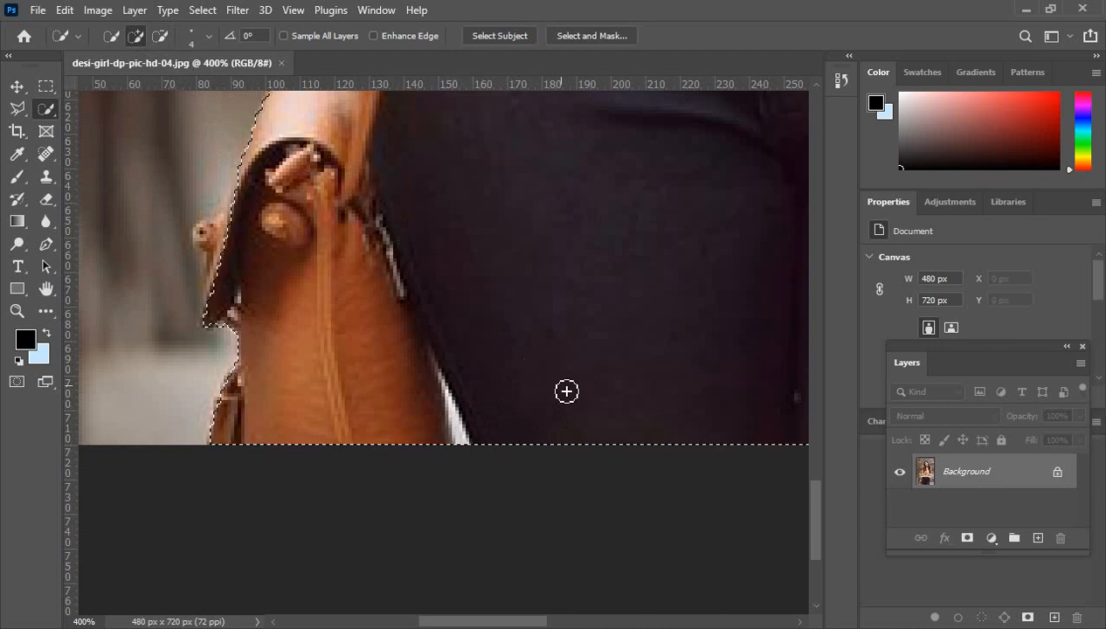
Add the missed knob and side flap at the handbag's outer edge to the selection with the Quick Selection Tool
key("ctrl+minus")
key("ctrl+minus")
key("ctrl+minus")
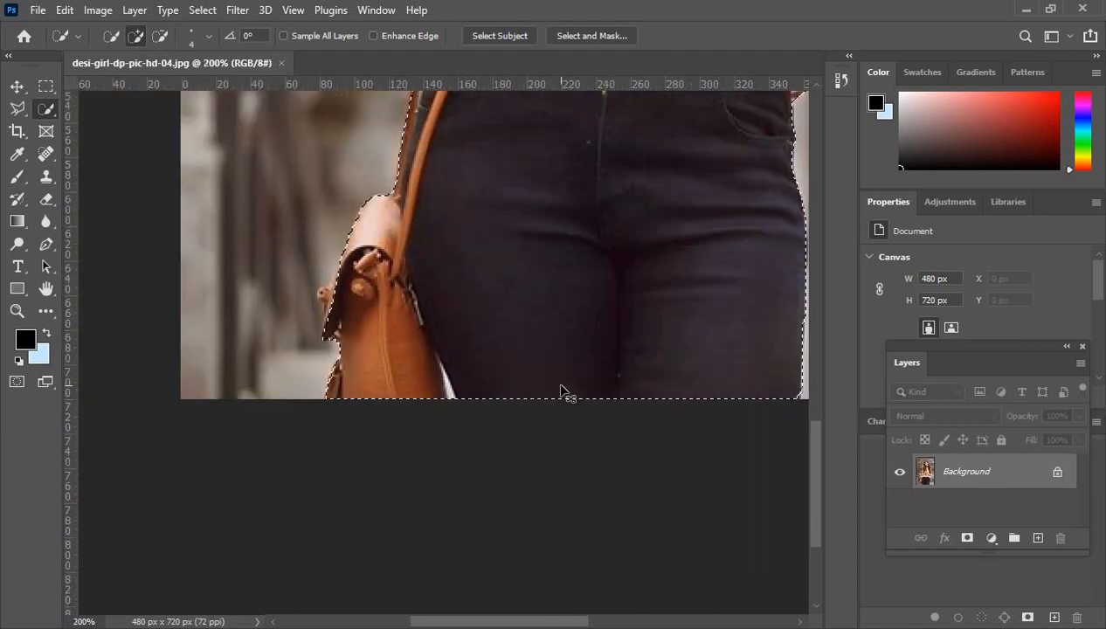
scroll(559, 387, "down", 1)
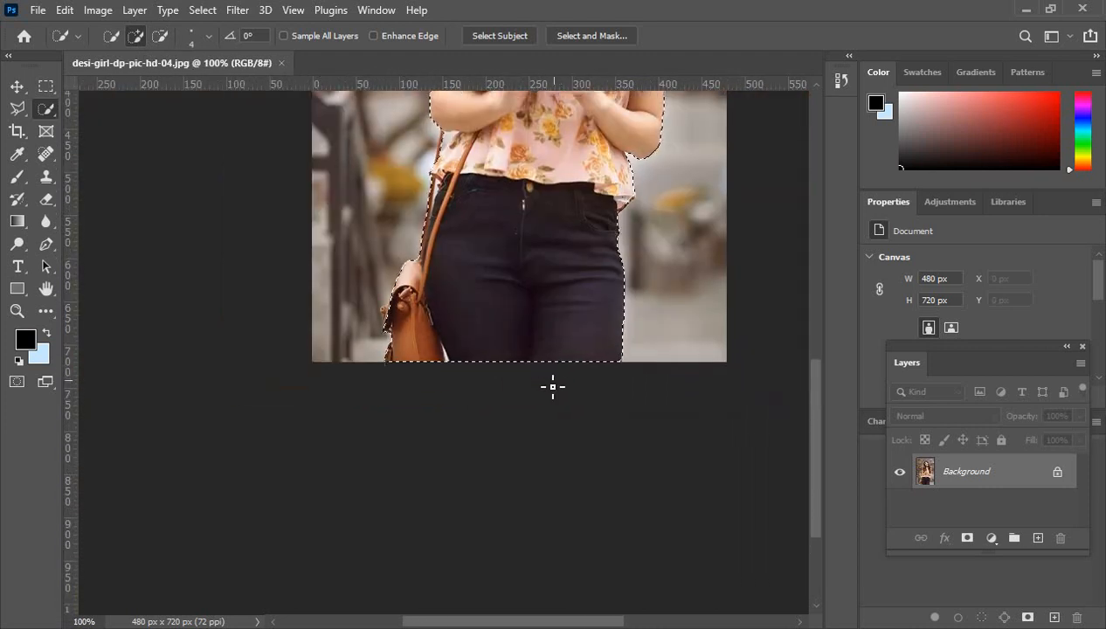
left_click(384, 322, "ctrl")
left_click(393, 329, "ctrl")
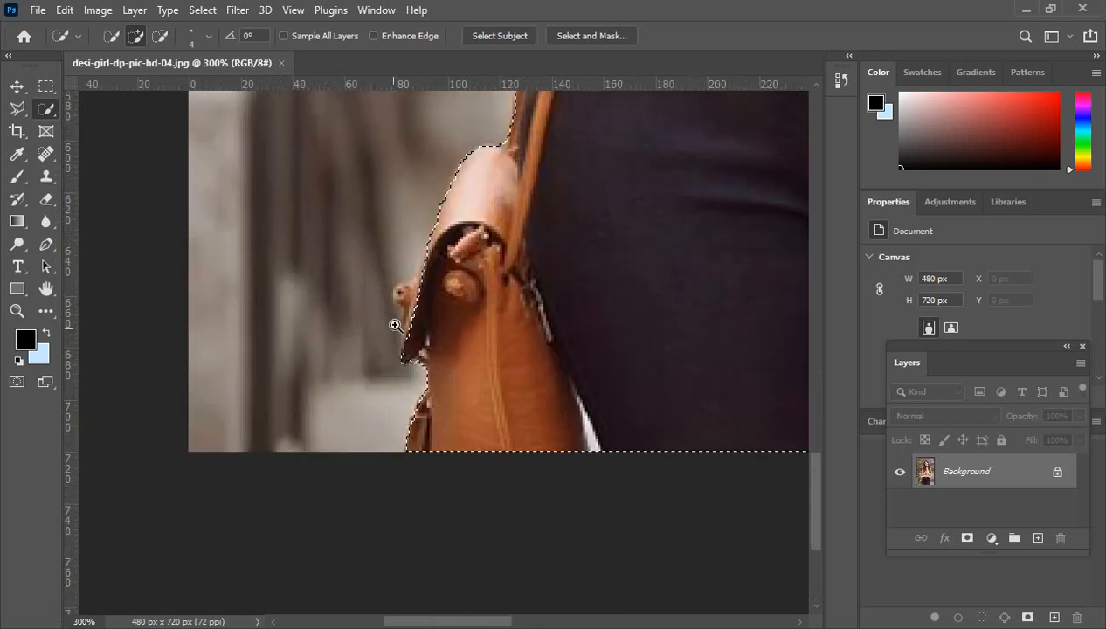
left_click(395, 320, "ctrl")
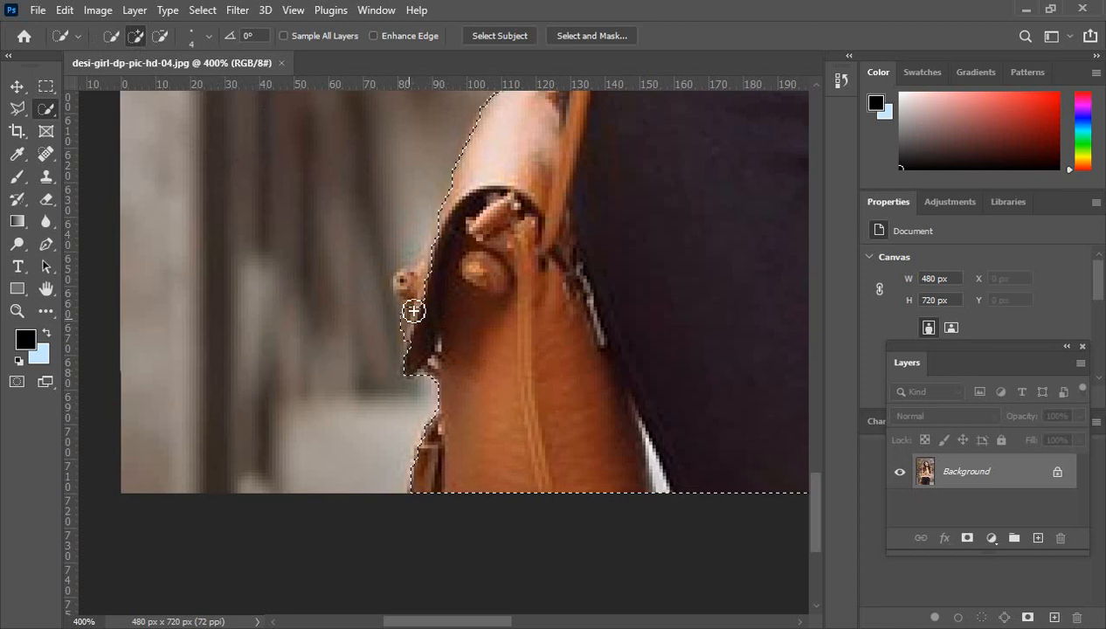
left_click_drag(412, 311, 407, 281)
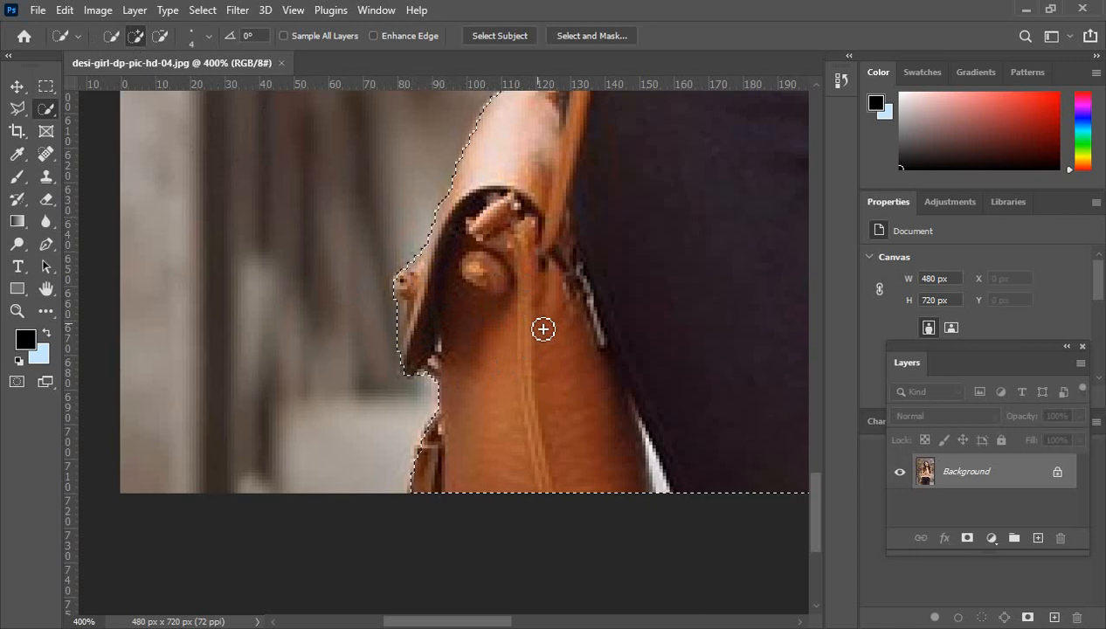
Clear the selection around the whole woman
scroll(542, 328, "down", 1)
key("ctrl+minus")
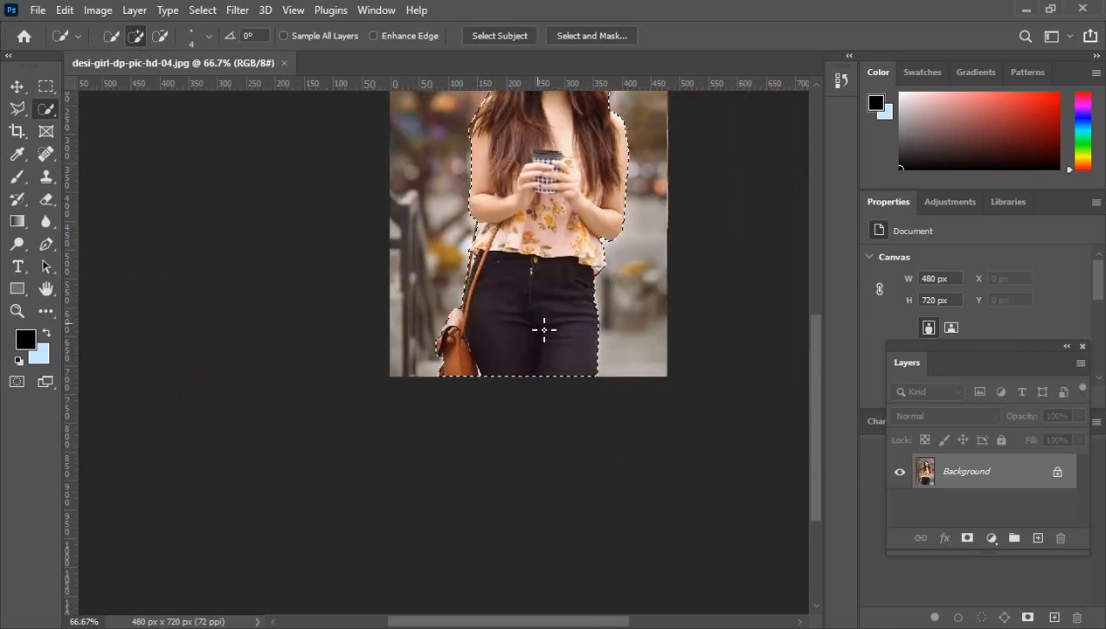
scroll(540, 329, "up", 5)
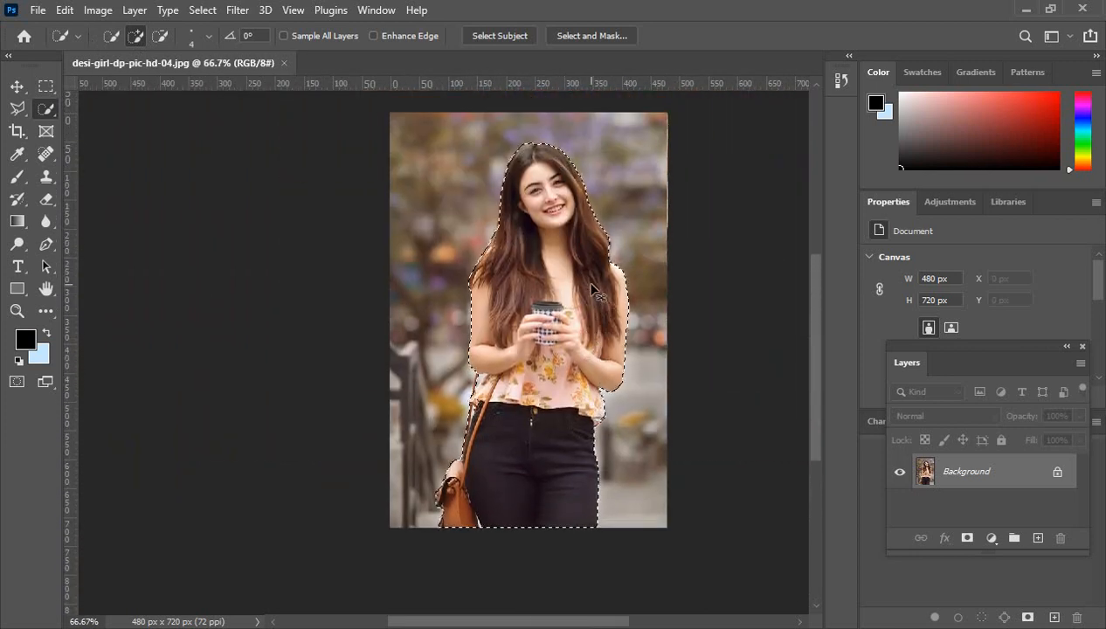
key("ctrl+d")
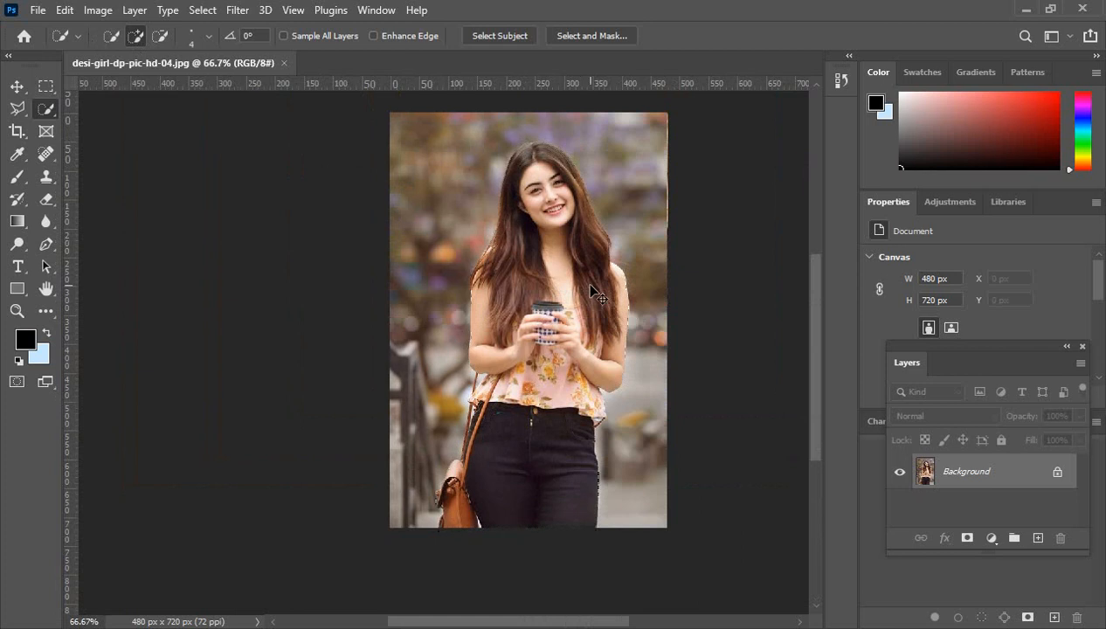
right_click(45, 109)
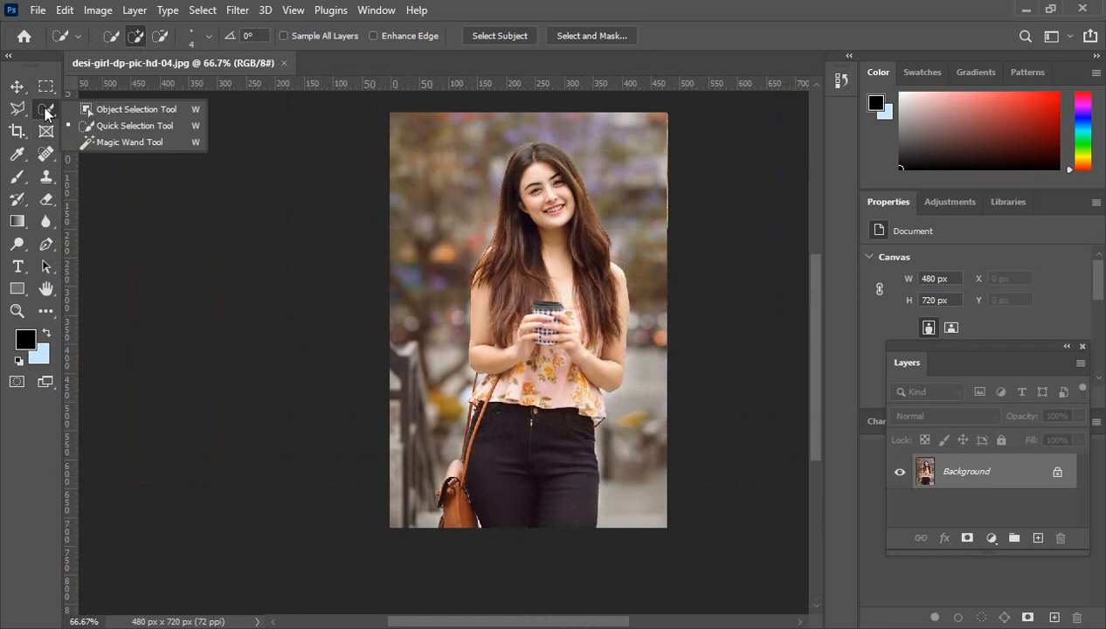
left_click(131, 142)
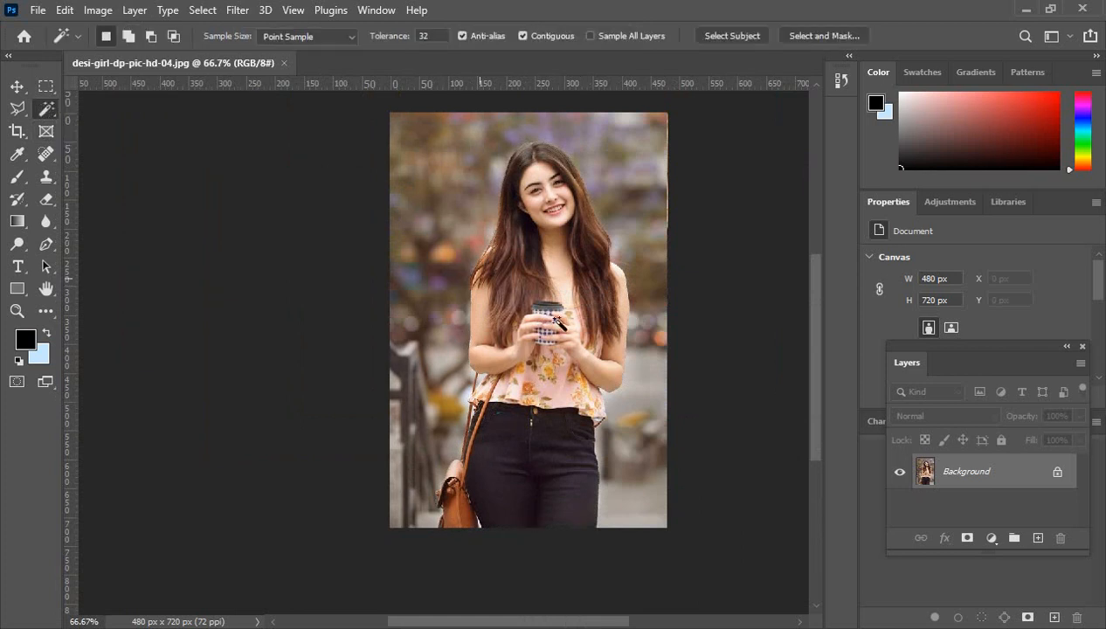
scroll(548, 315, "down", 1)
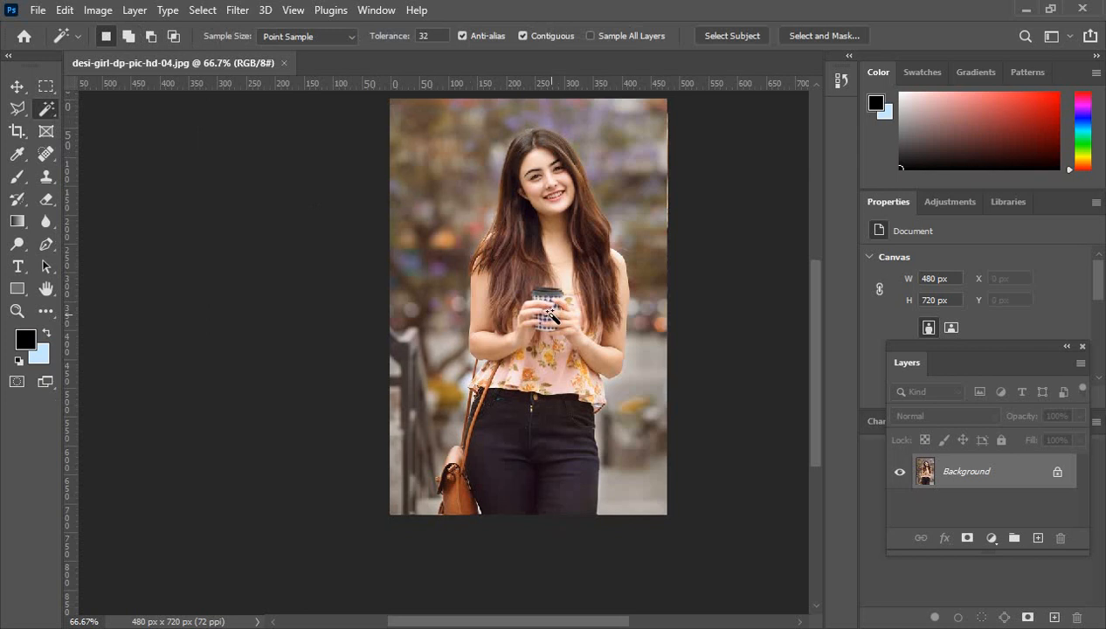
scroll(663, 368, "up", 2)
scroll(653, 262, "down", 1)
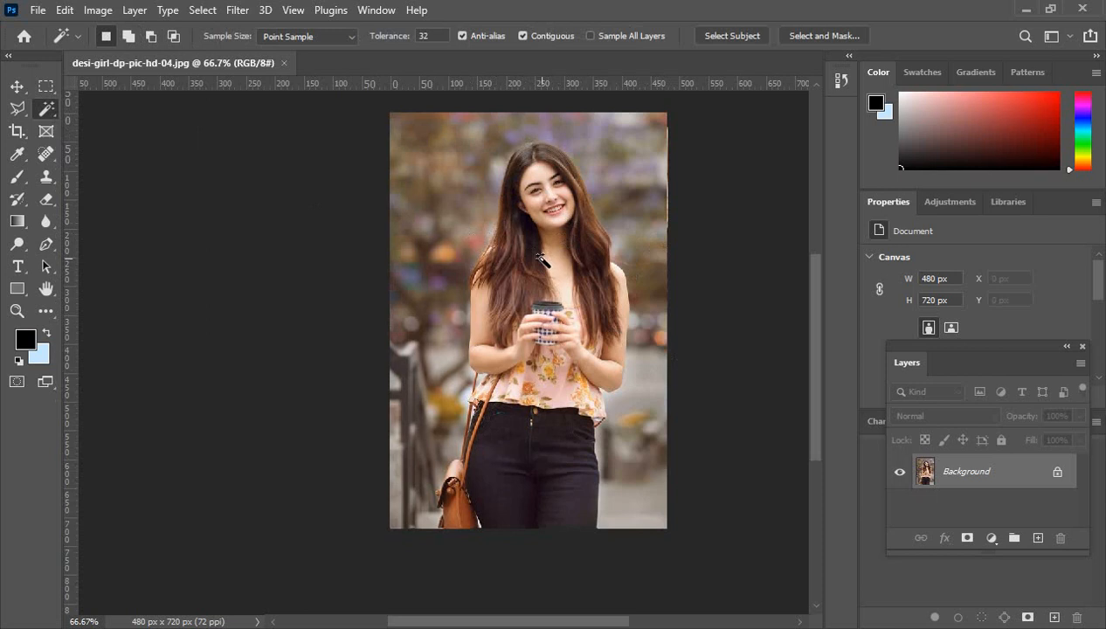
Select the woman with an Object Selection Tool rectangle around her whole figure and bag, and invert the selection
right_click(46, 111)
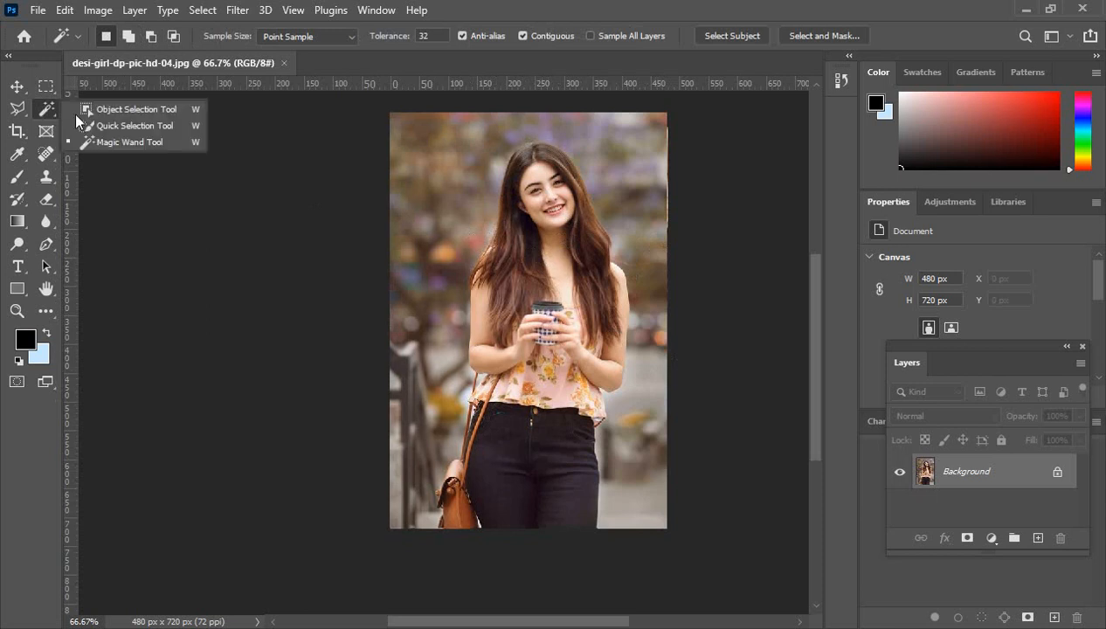
left_click(112, 112)
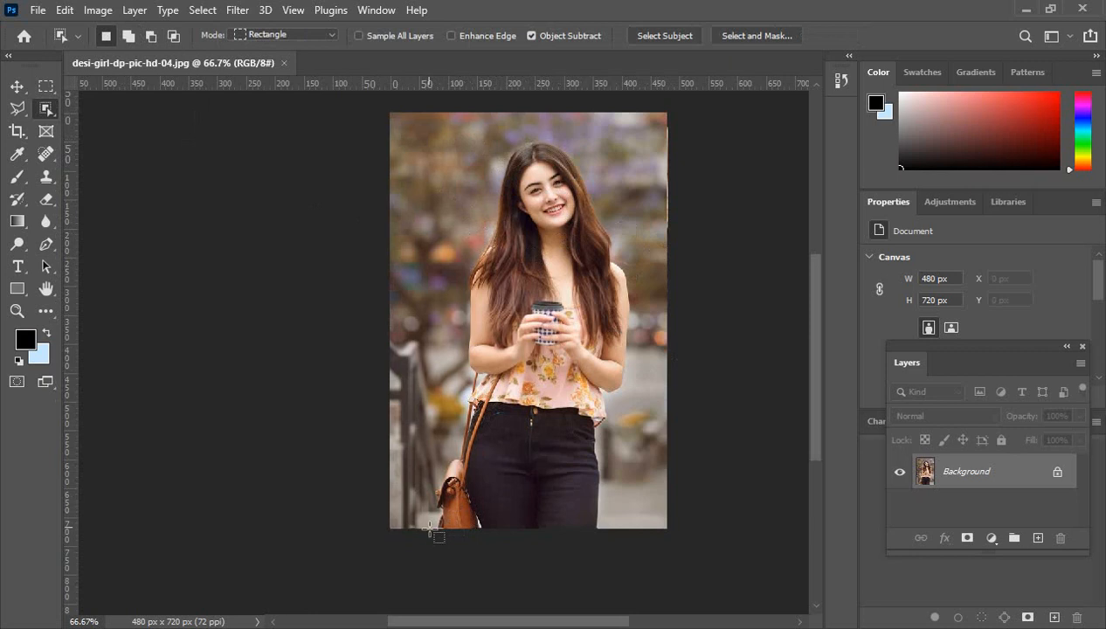
left_click_drag(427, 526, 634, 137)
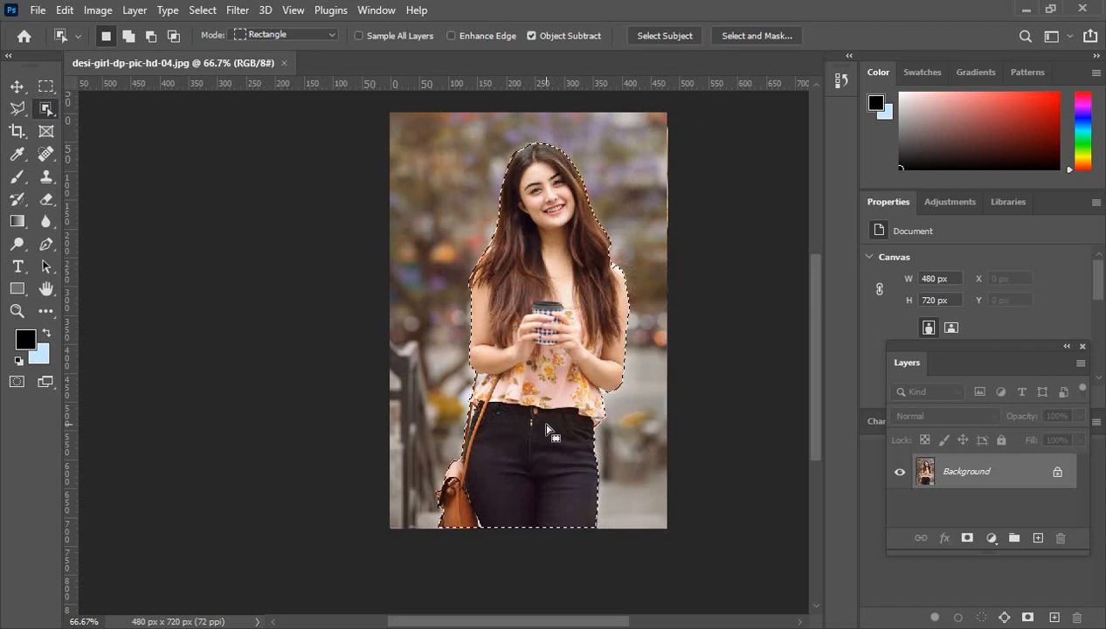
left_click(203, 11)
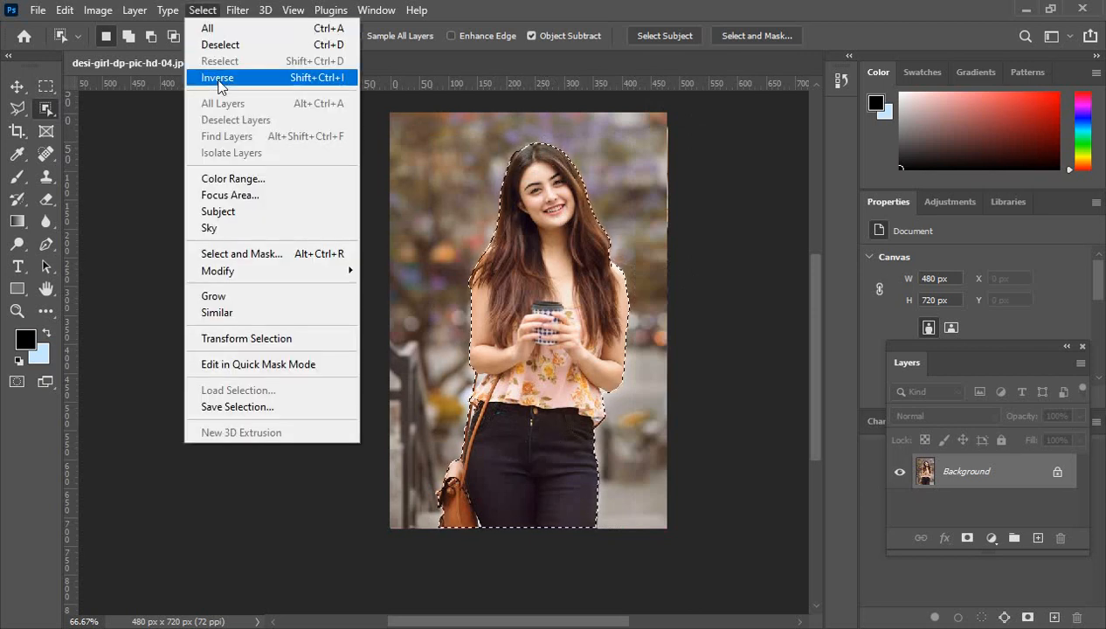
left_click(218, 78)
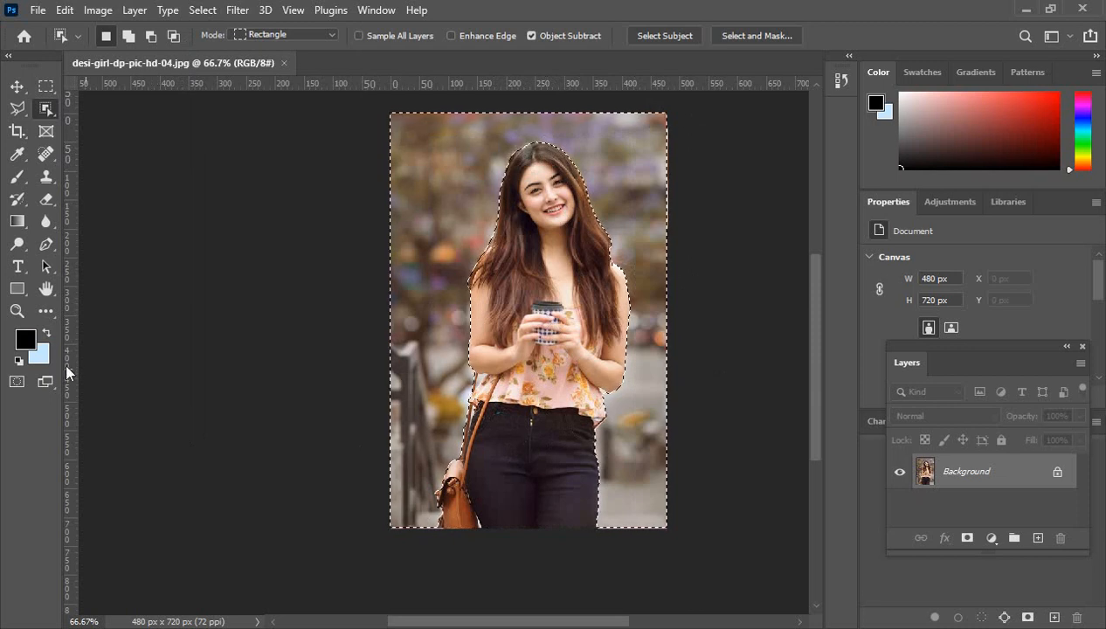
Fill the selected area around the woman with the background colour ffffff and deselect
left_click(40, 355)
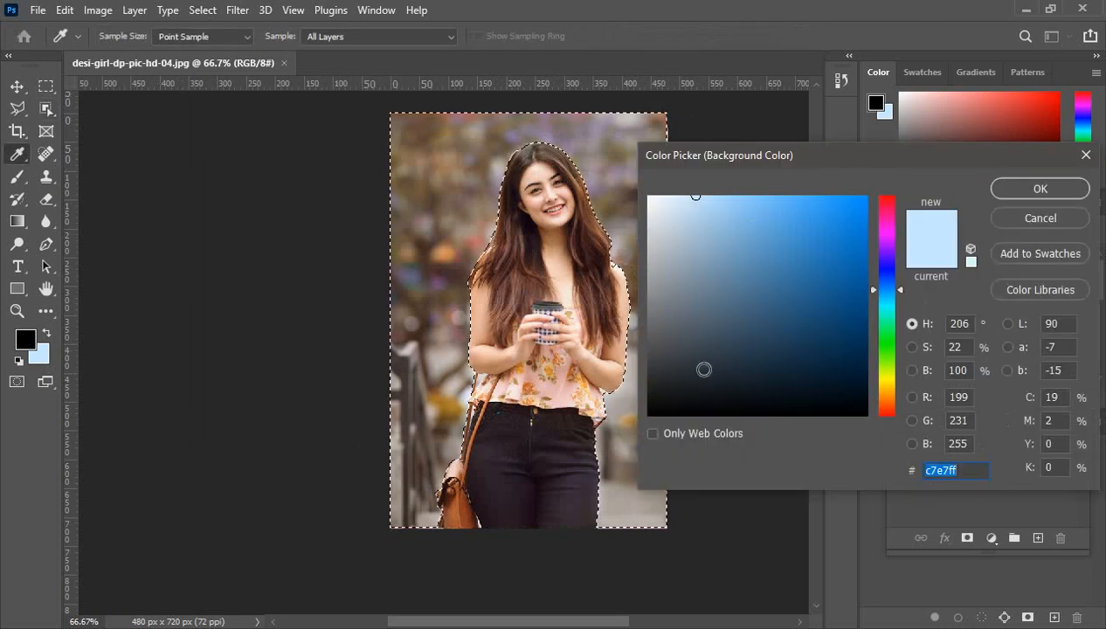
type("ffffff")
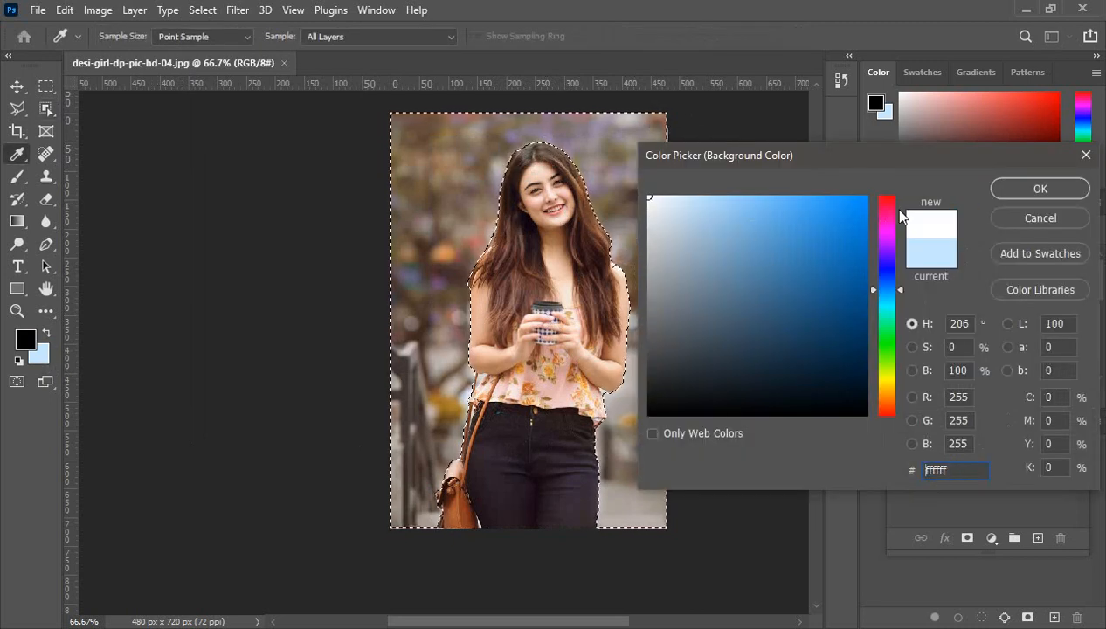
left_click(1039, 188)
key("w")
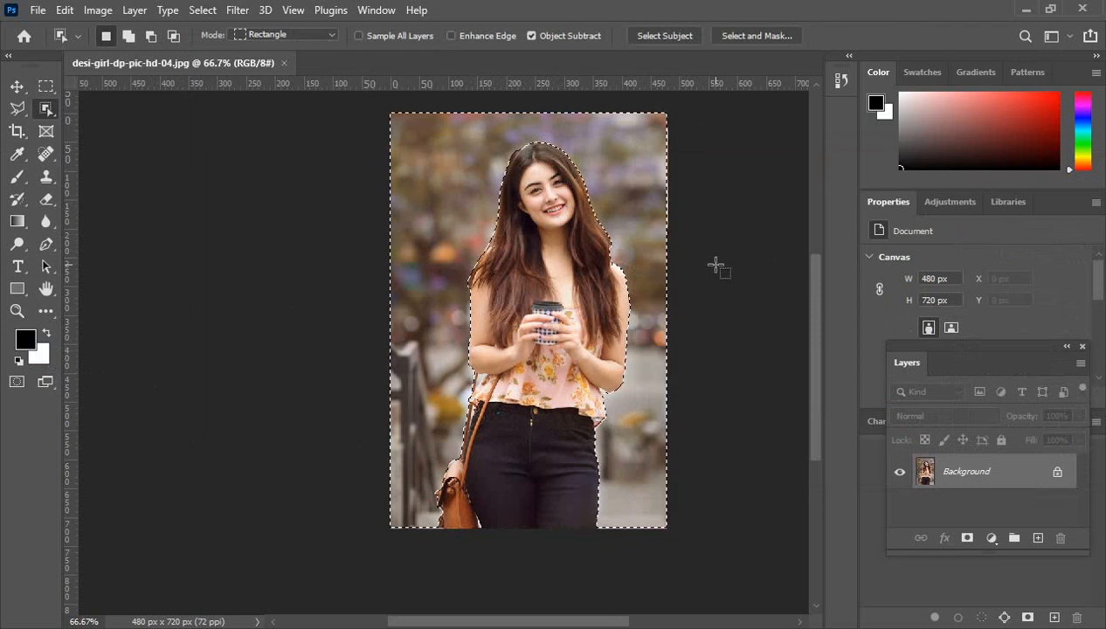
key("ctrl+BackSpace")
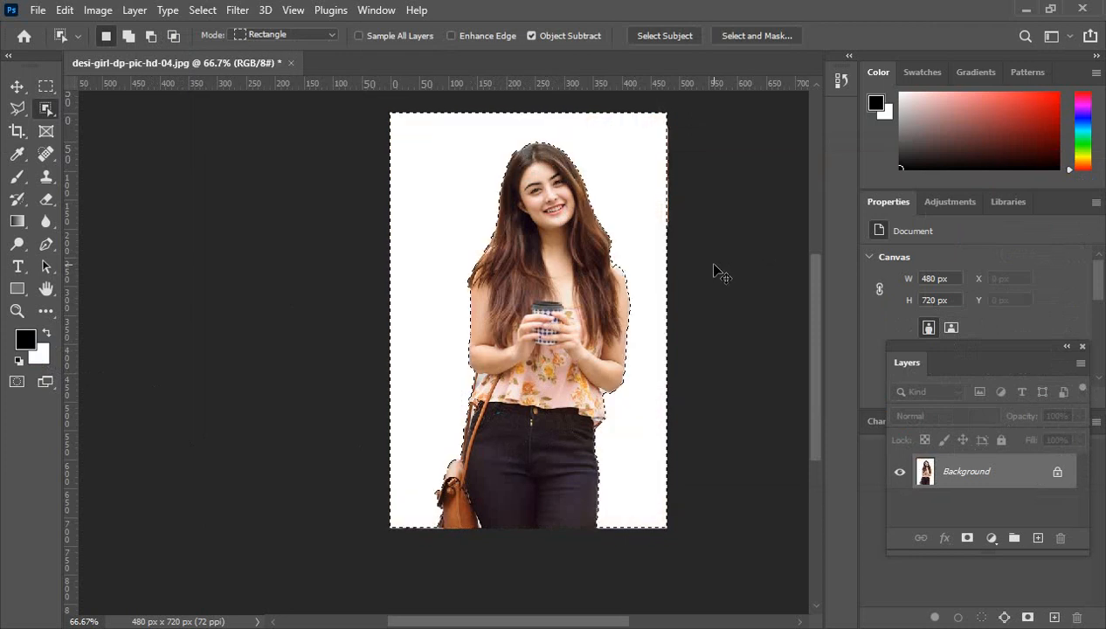
key("ctrl+d")
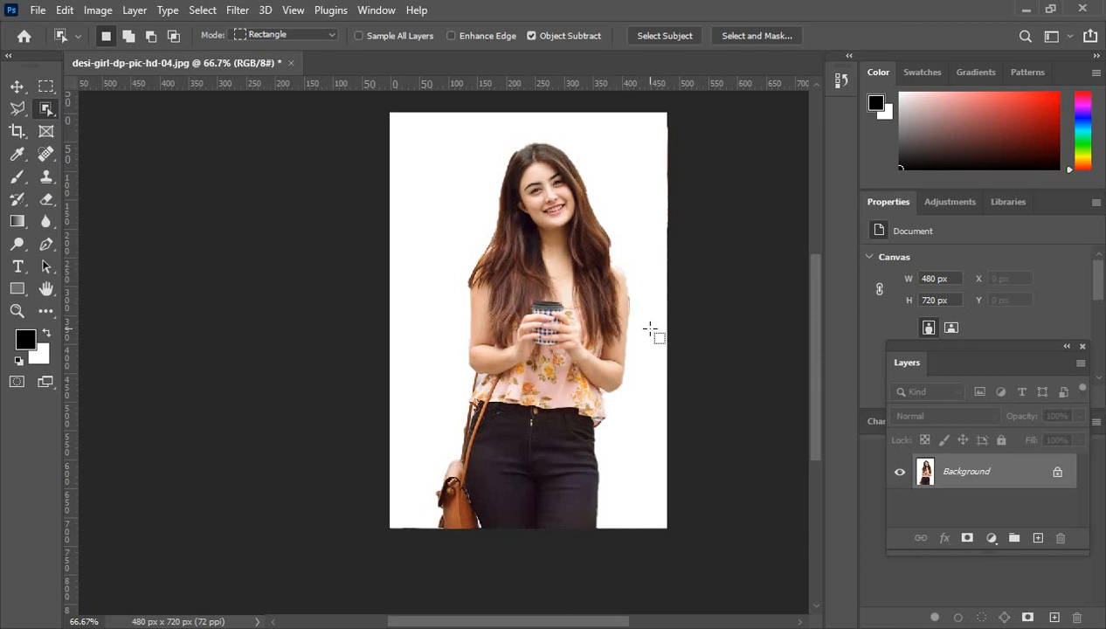
Try selecting the white area around the woman with the Magic Wand Tool
right_click(47, 107)
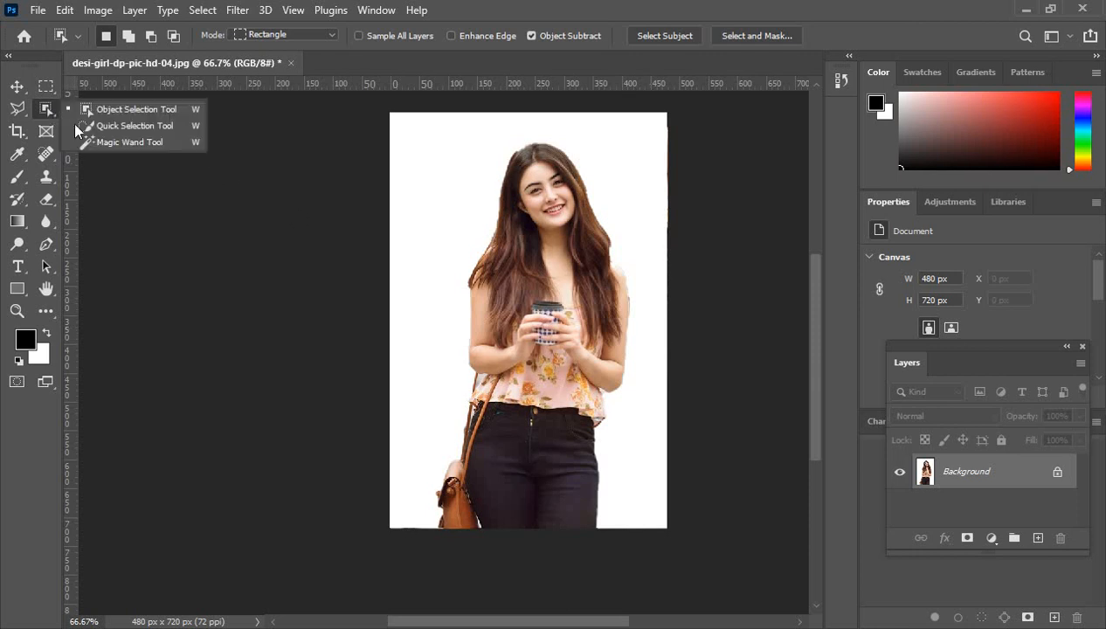
left_click(130, 142)
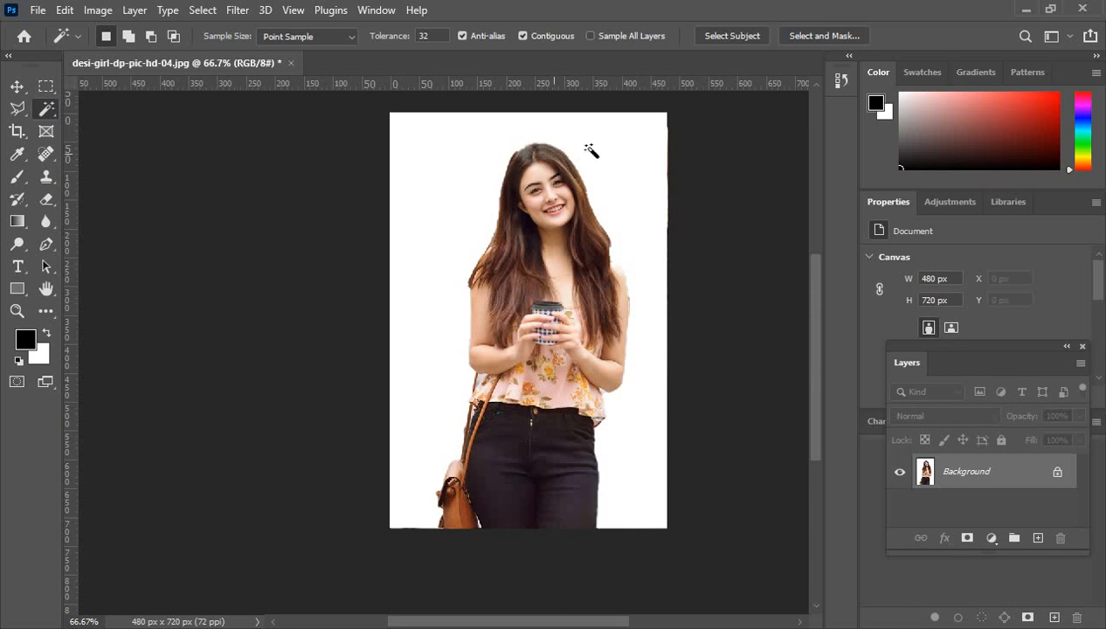
left_click(643, 258)
Undo back to before the white fill, refill the inverted selection around the woman with white, and deselect
key("ctrl+alt+z")
key("ctrl+alt+z")
key("ctrl+alt+z")
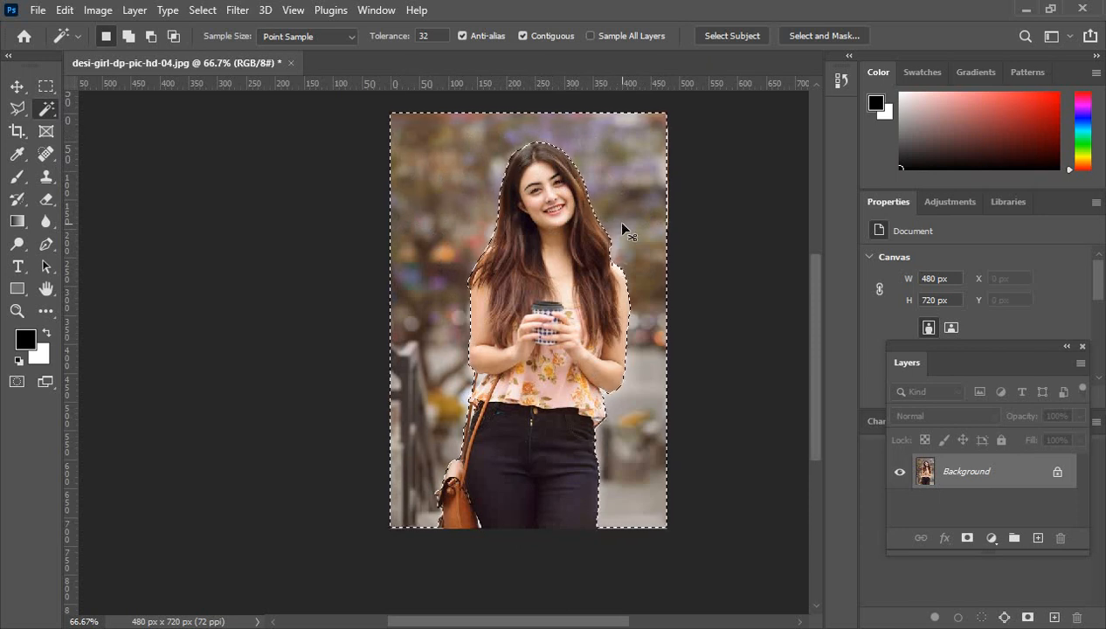
key("ctrl+BackSpace")
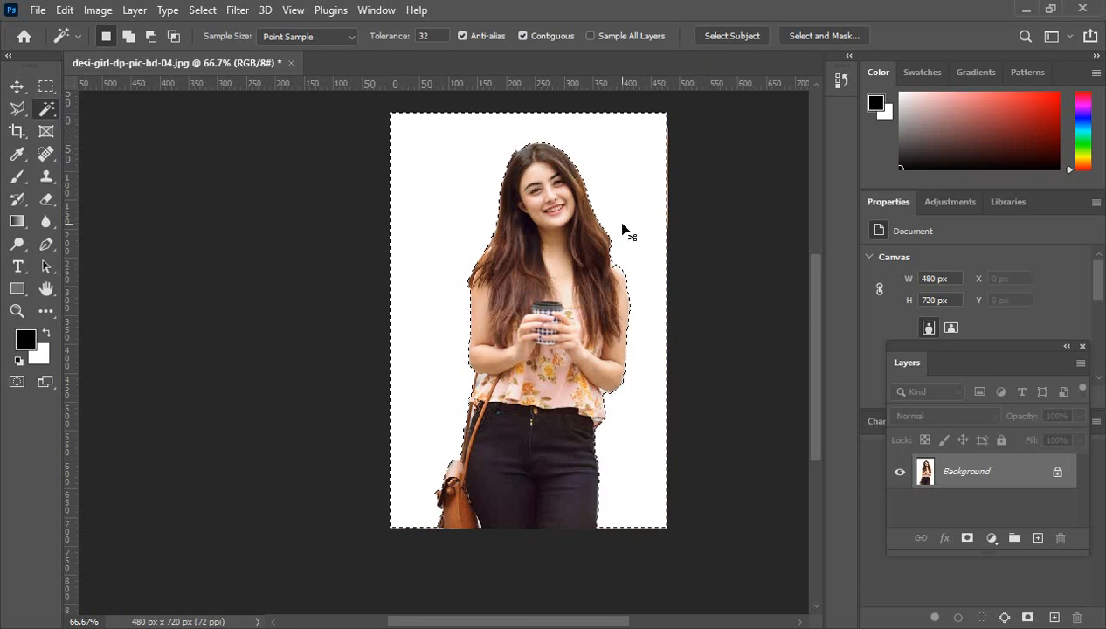
key("ctrl+d")
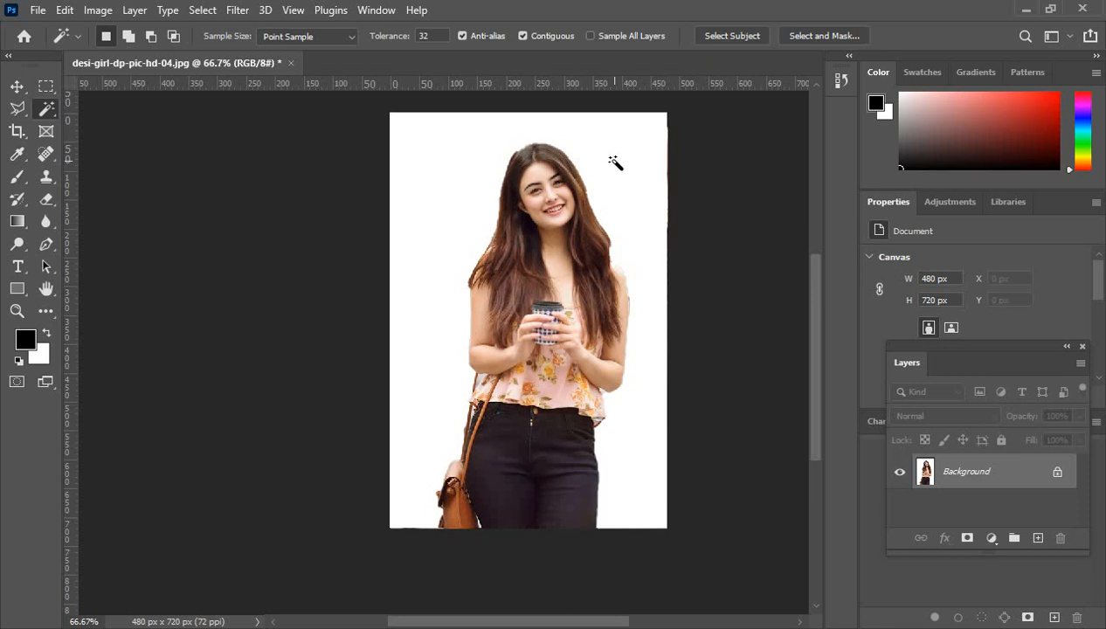
Select the plain white background around the woman with the Magic Wand Tool at tolerance 32
right_click(46, 117)
left_click(114, 143)
right_click(47, 110)
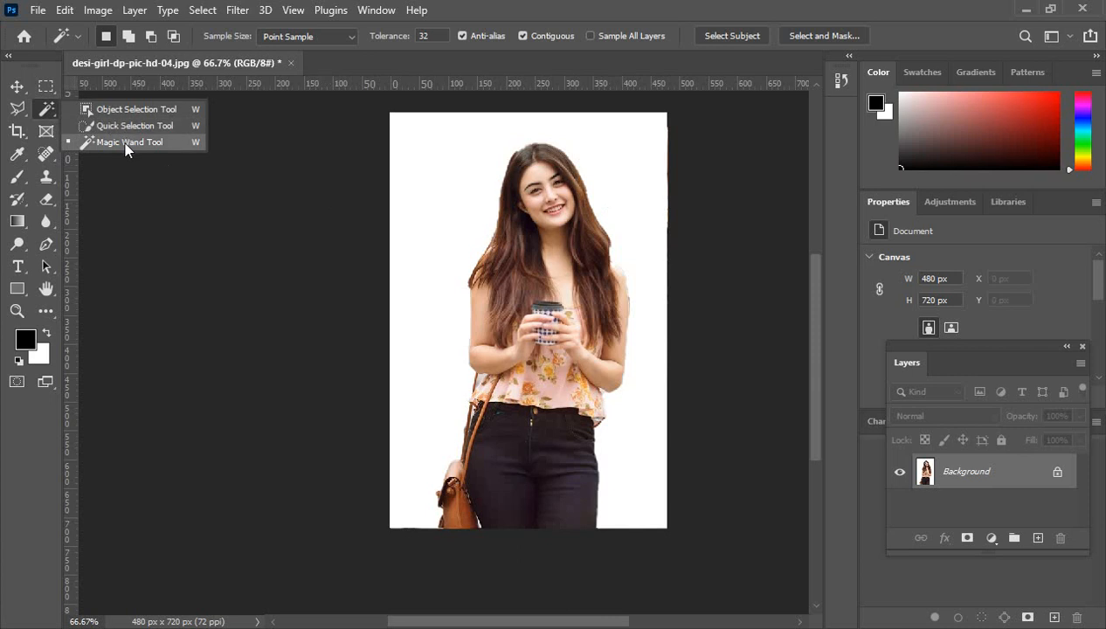
left_click(123, 141)
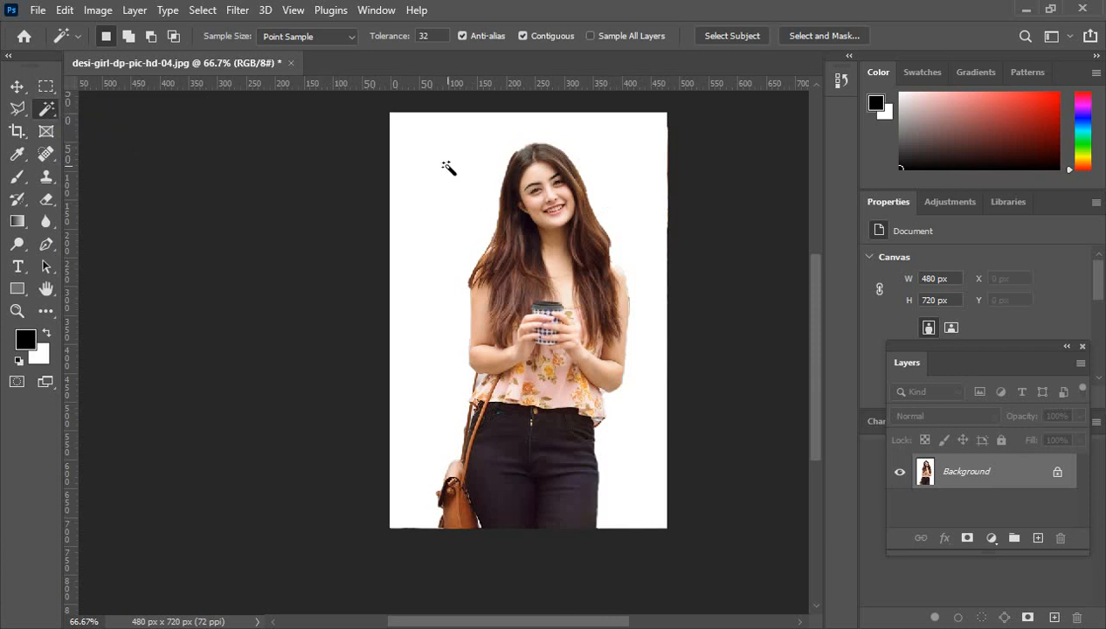
left_click(446, 168)
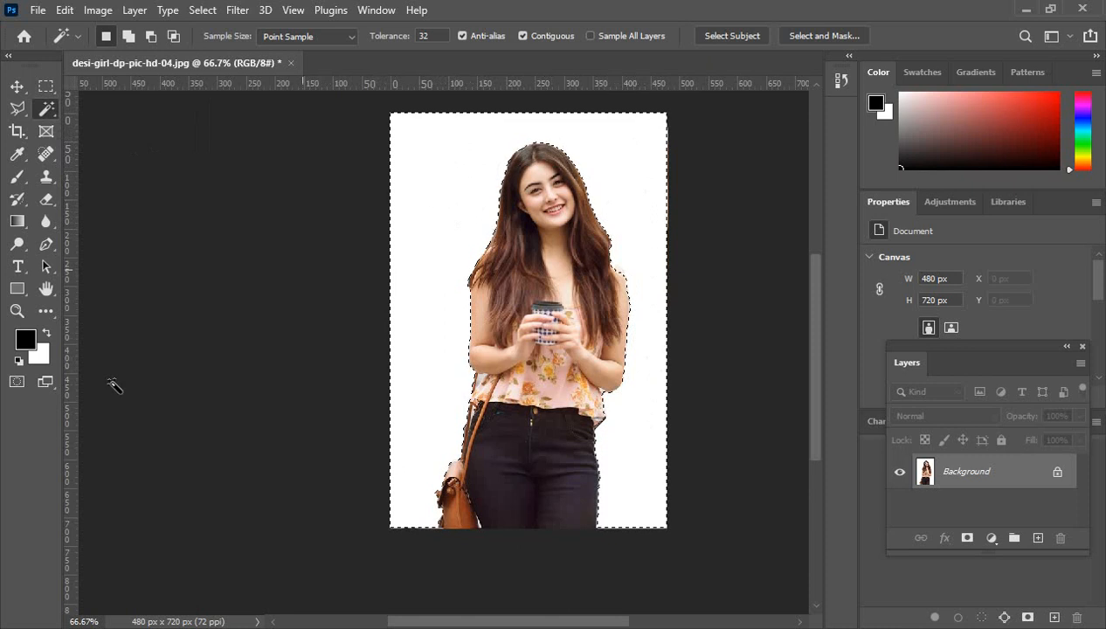
Set the background colour to bright green 07f607, fill the selected area around the woman with it, and deselect
left_click(42, 353)
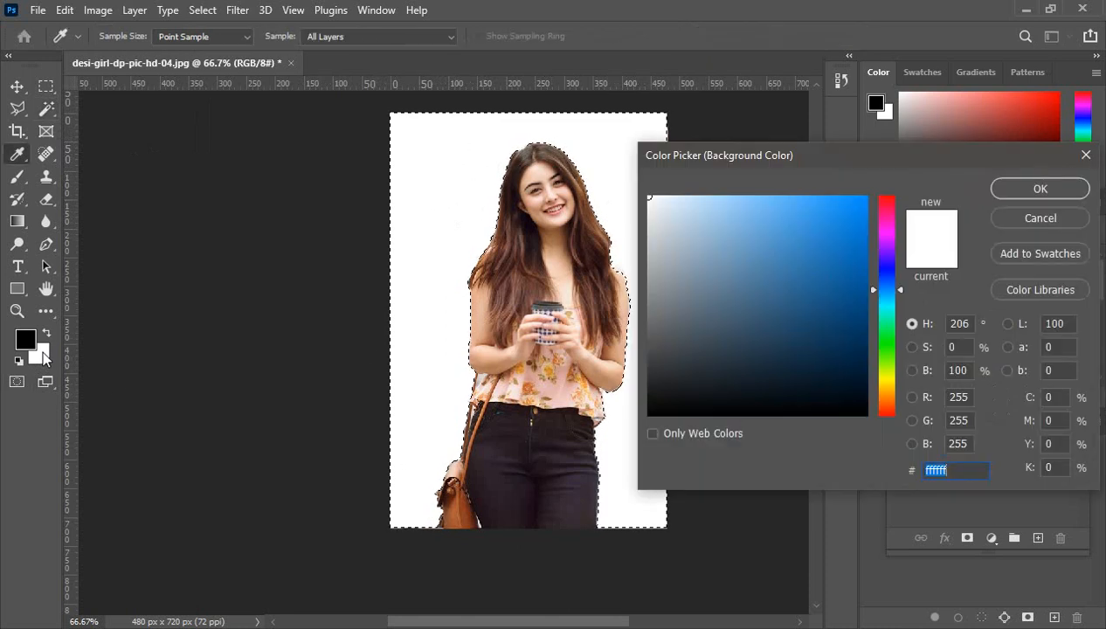
left_click_drag(889, 366, 887, 342)
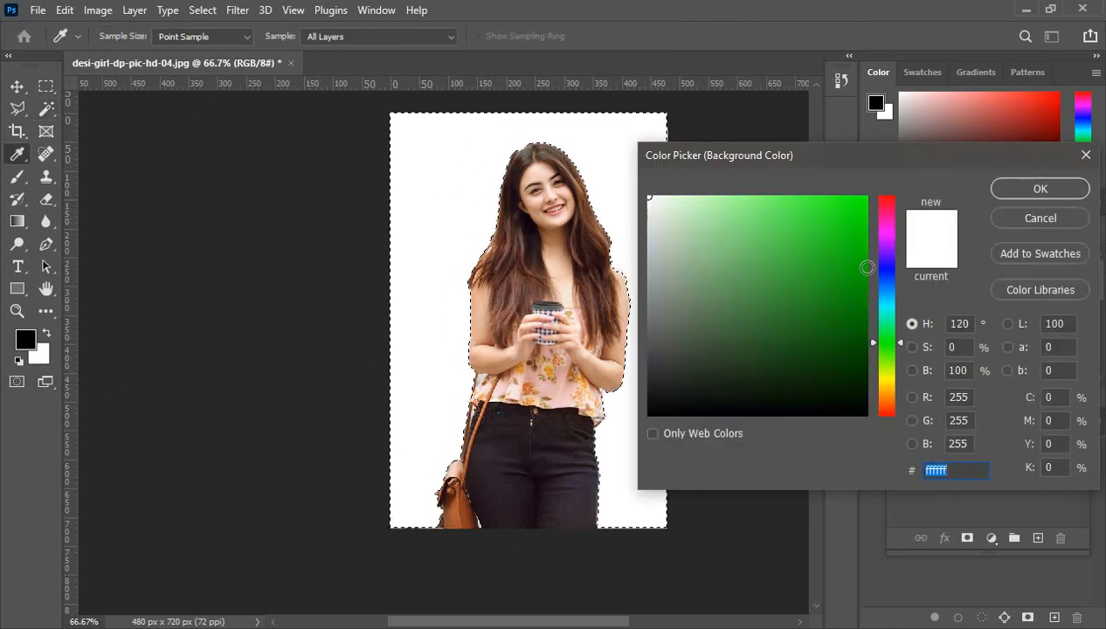
left_click(861, 204)
left_click(1026, 192)
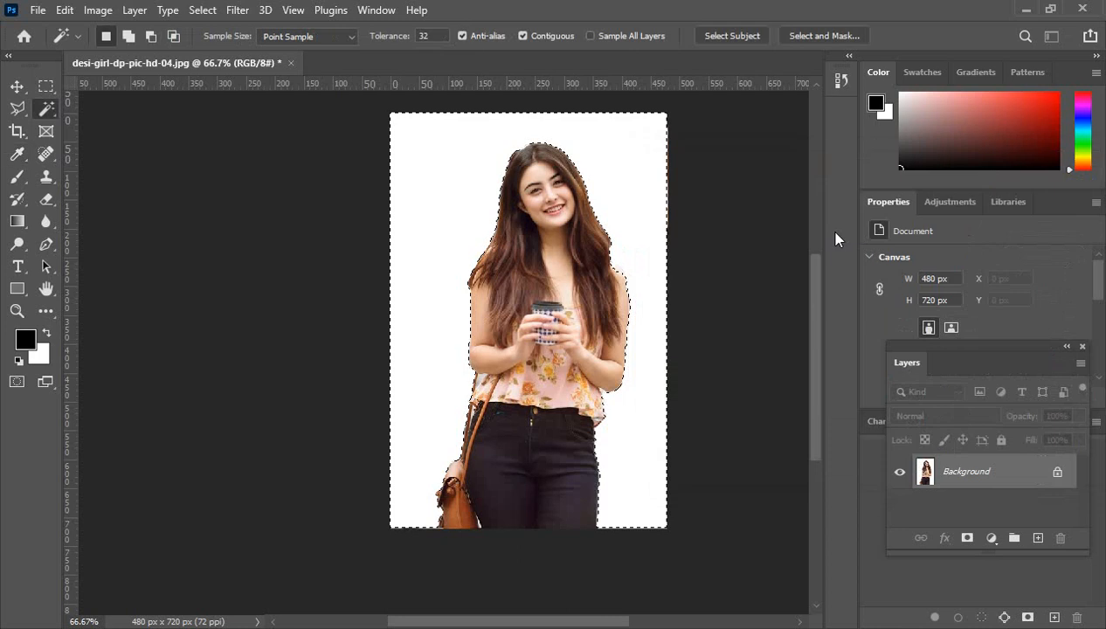
key("ctrl+BackSpace")
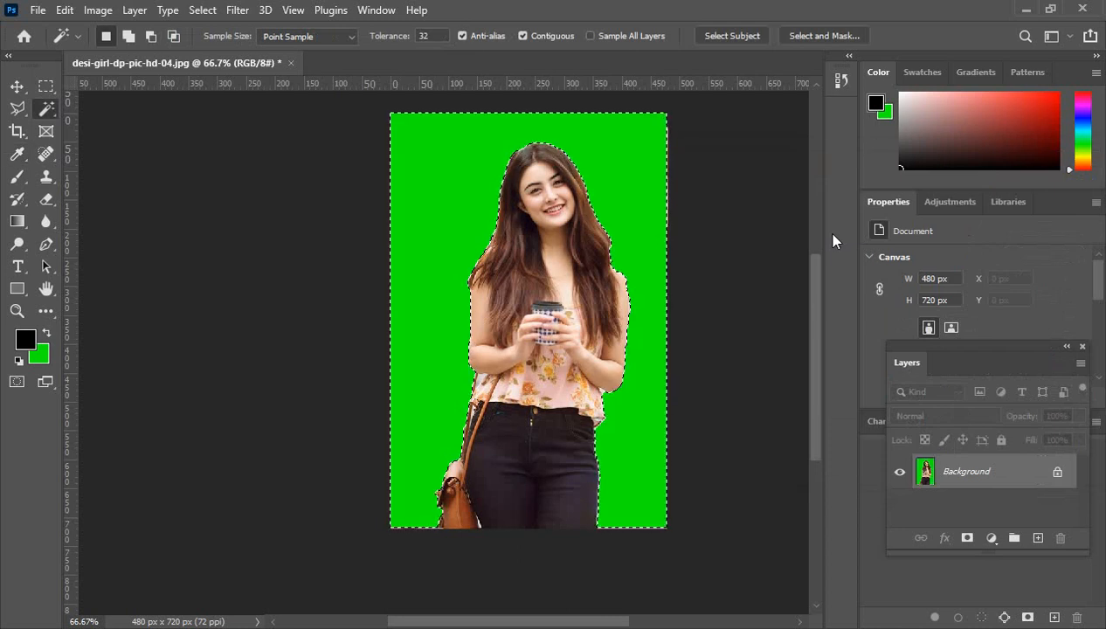
key("ctrl+d")
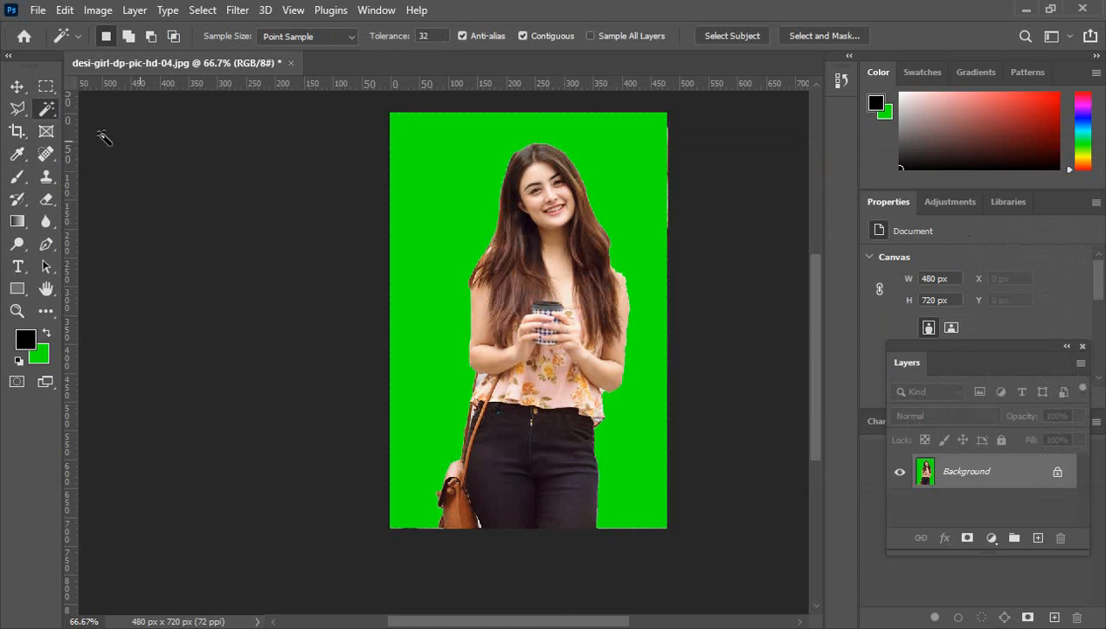
Select the woman against the green backdrop with an Object Selection Tool rectangle around her figure and bag
right_click(48, 116)
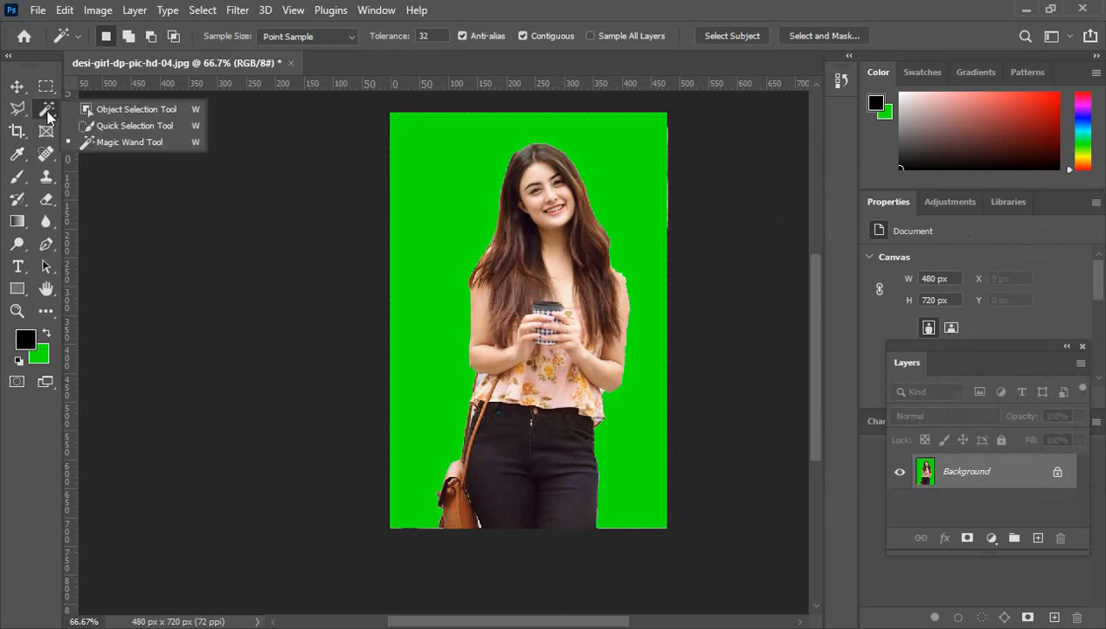
left_click(138, 108)
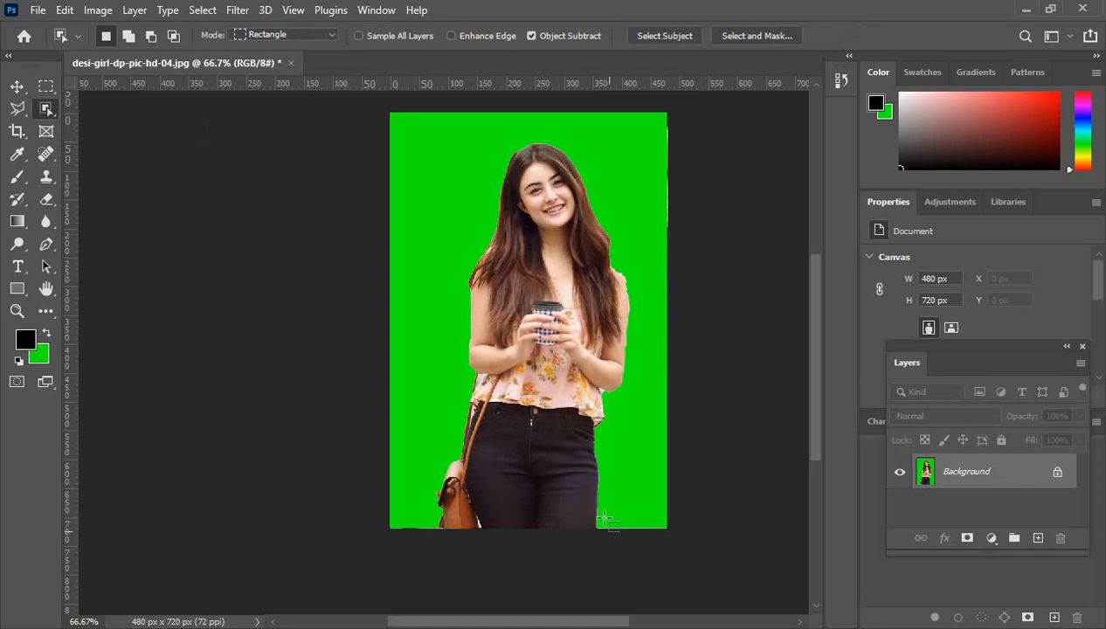
left_click_drag(604, 519, 446, 138)
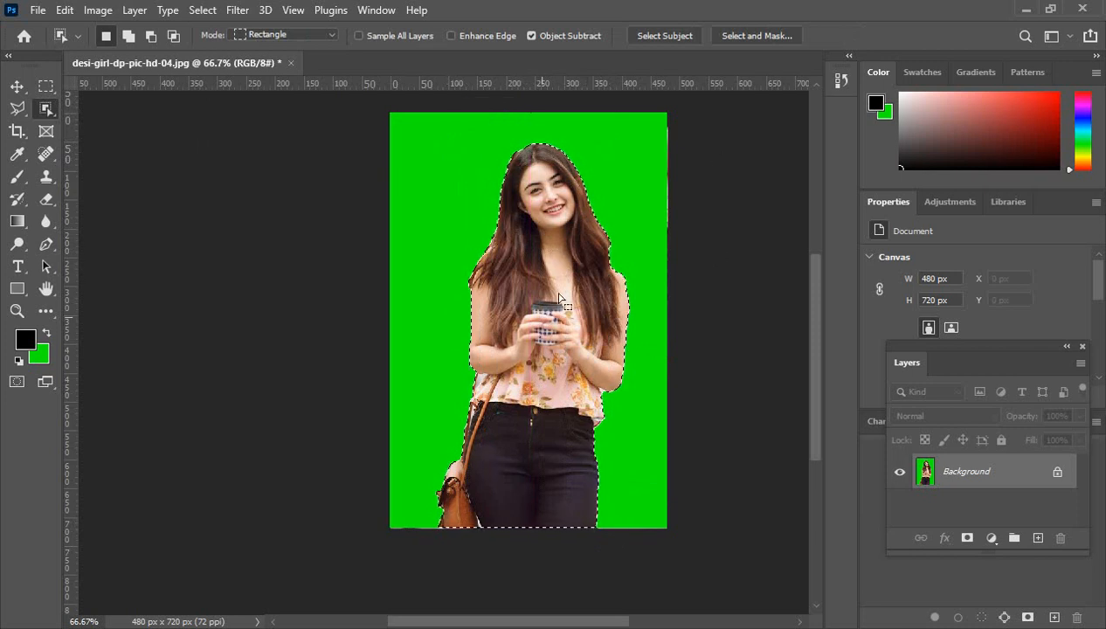
scroll(551, 231, "down", 1)
scroll(568, 319, "up", 2)
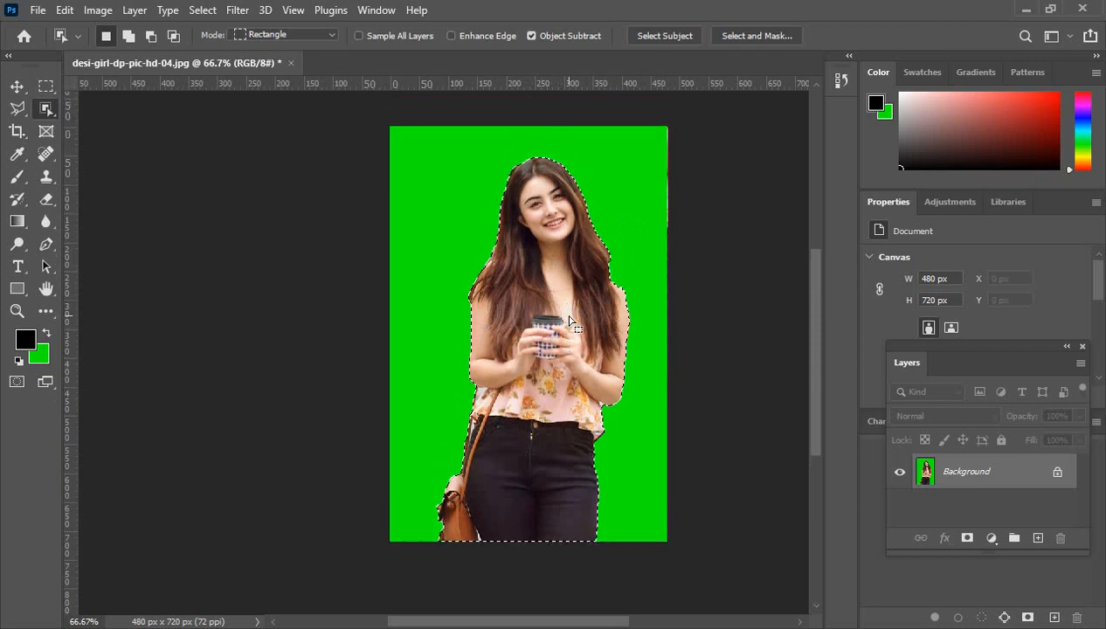
scroll(569, 321, "down", 1)
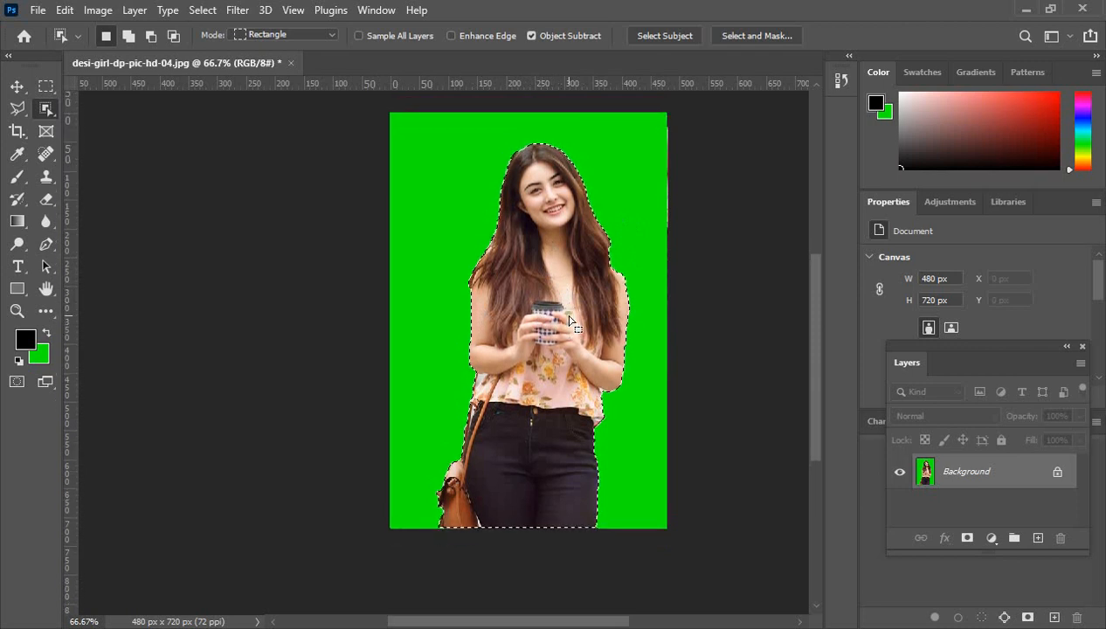
Clear the selection around the woman and select the green background with the Magic Wand Tool
right_click(46, 108)
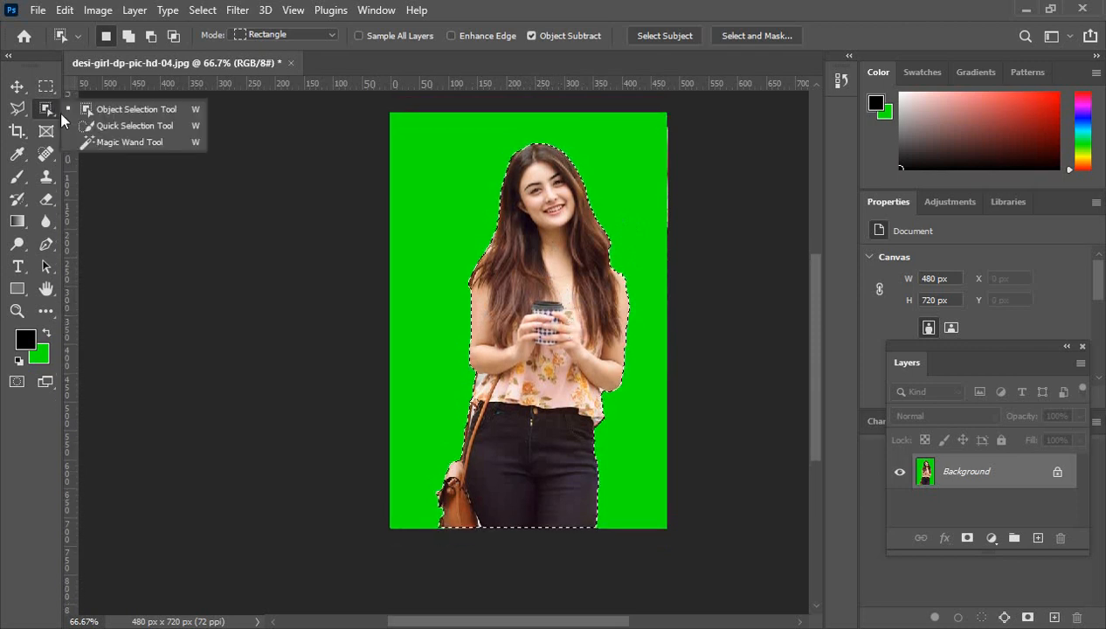
left_click(123, 132)
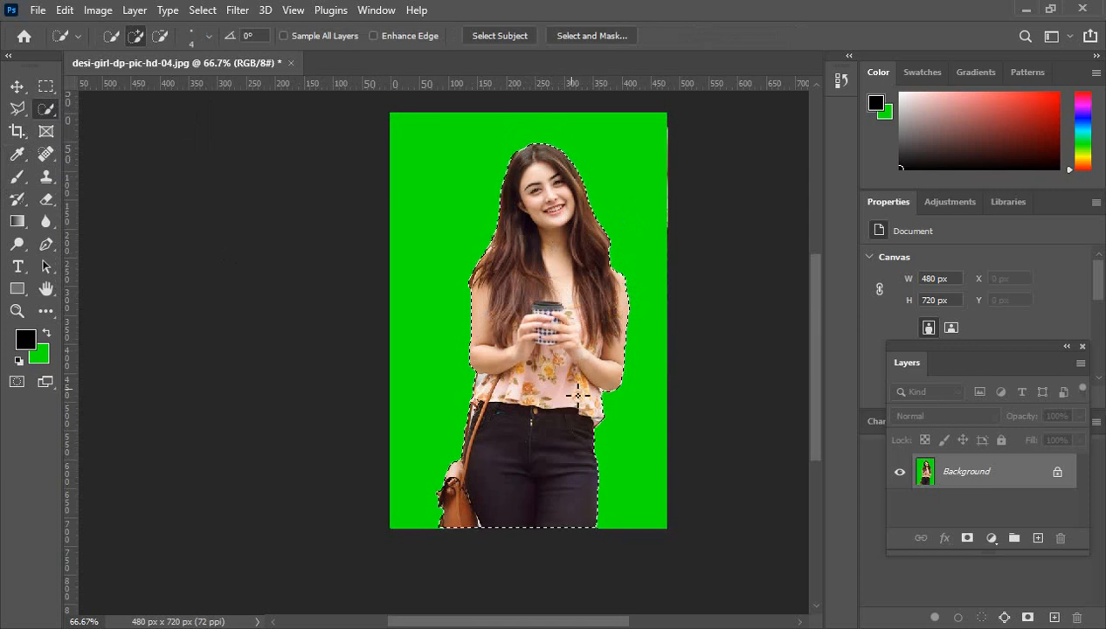
right_click(47, 109)
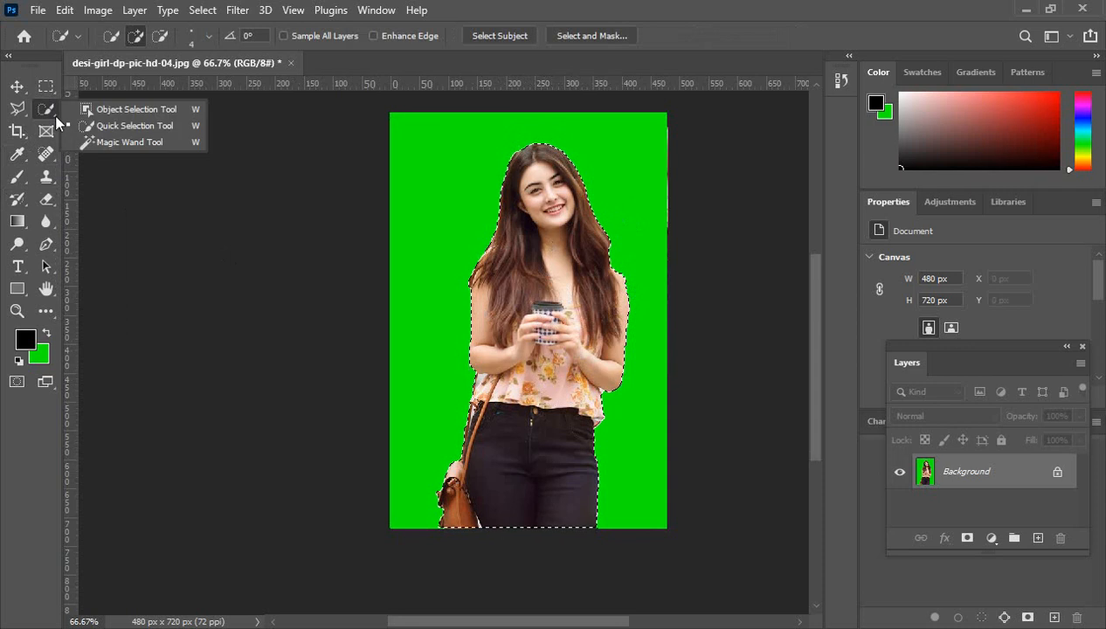
left_click(120, 142)
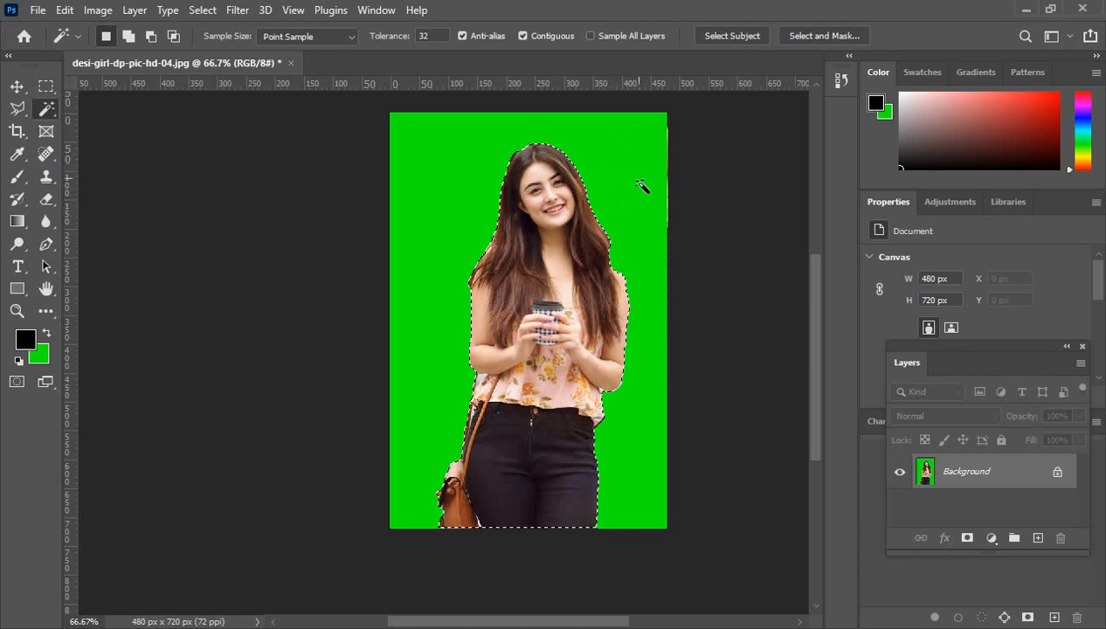
key("ctrl+d")
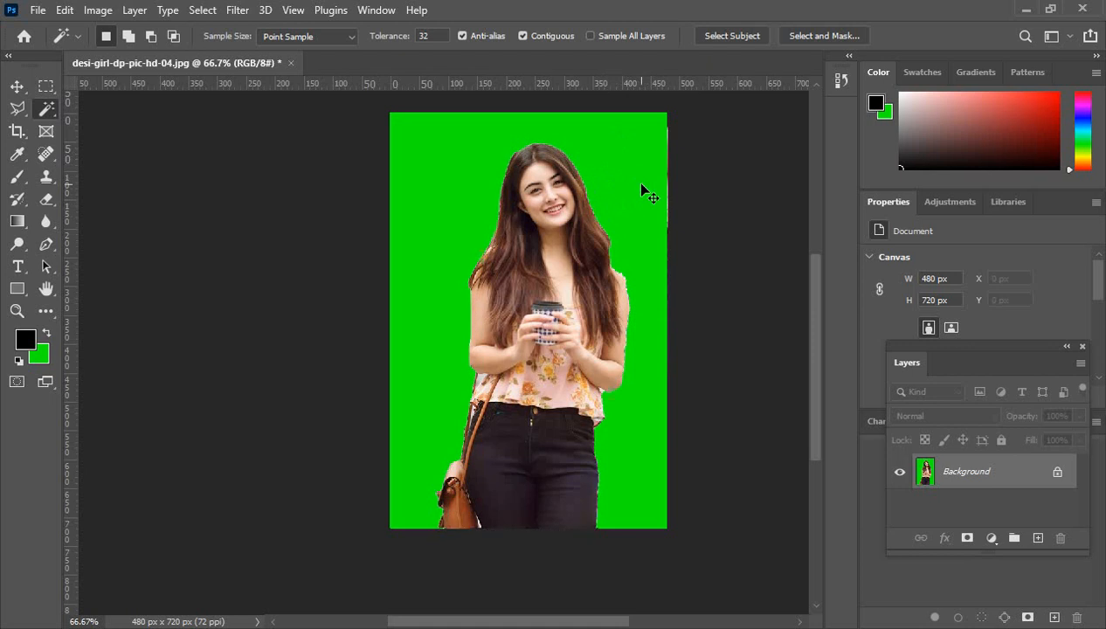
left_click(448, 171)
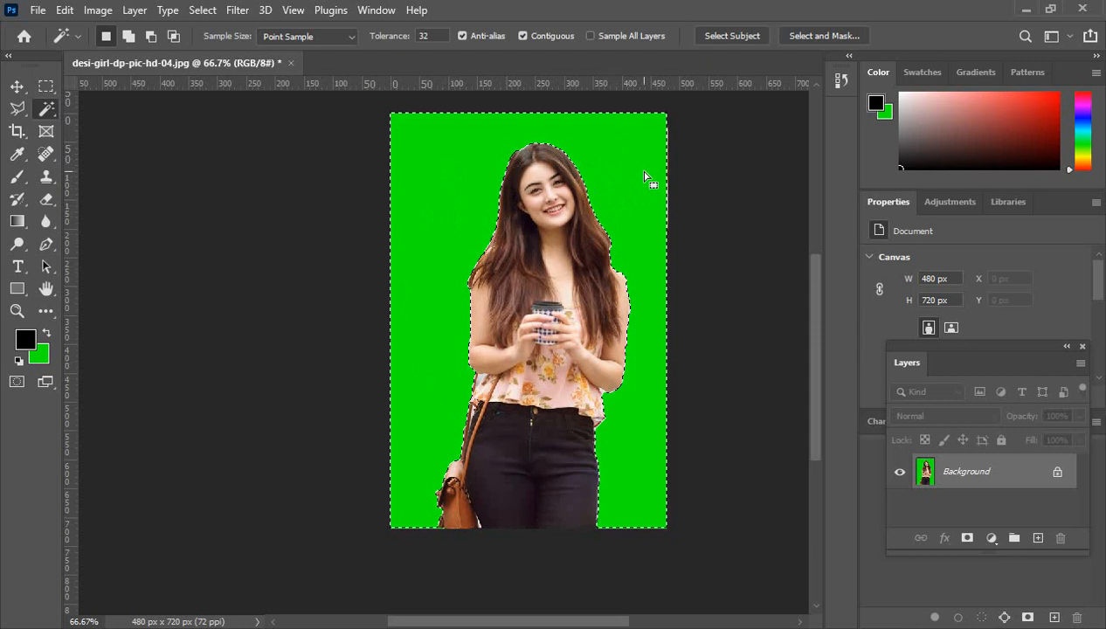
Set the background colour to bright red, fill the selected green area around the woman with it, and deselect
left_click(44, 355)
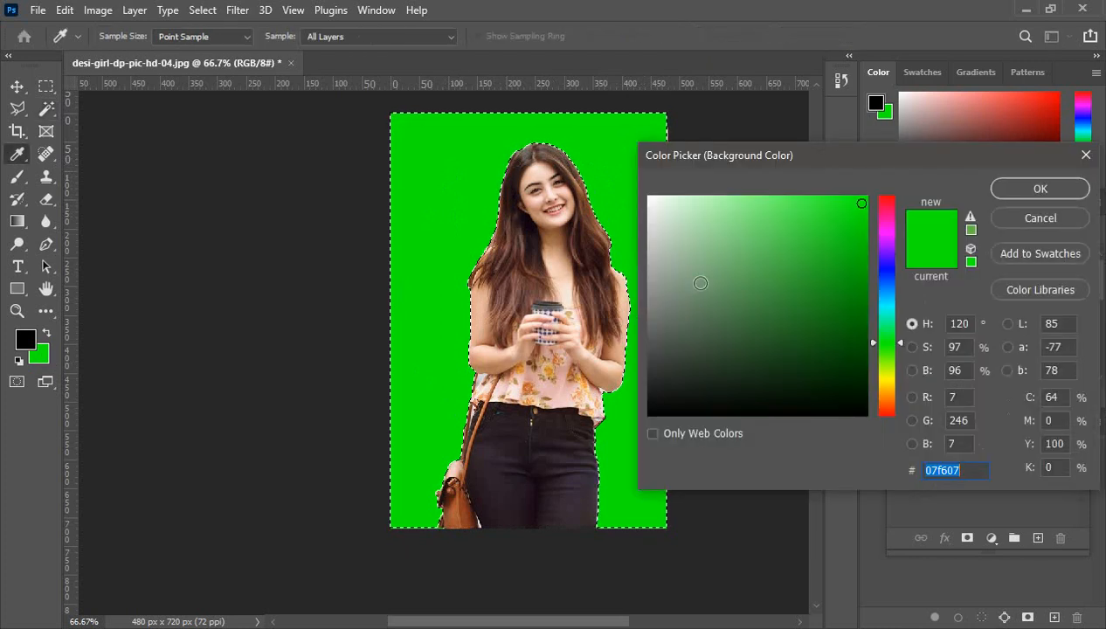
left_click(889, 254)
left_click_drag(893, 218, 889, 183)
left_click(1022, 189)
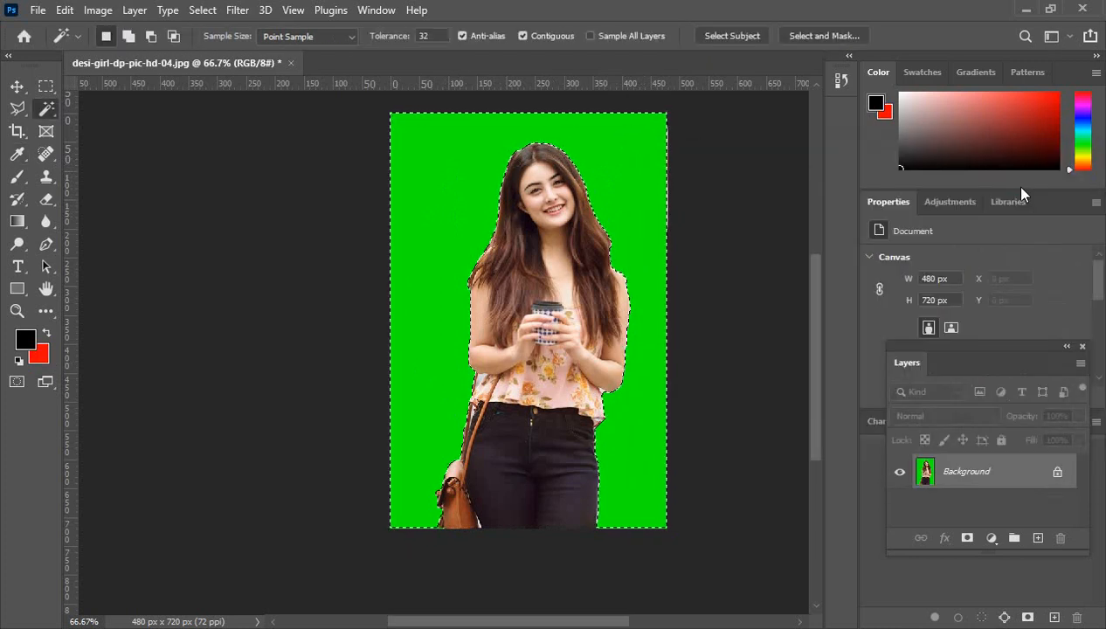
key("ctrl+BackSpace")
key("ctrl+d")
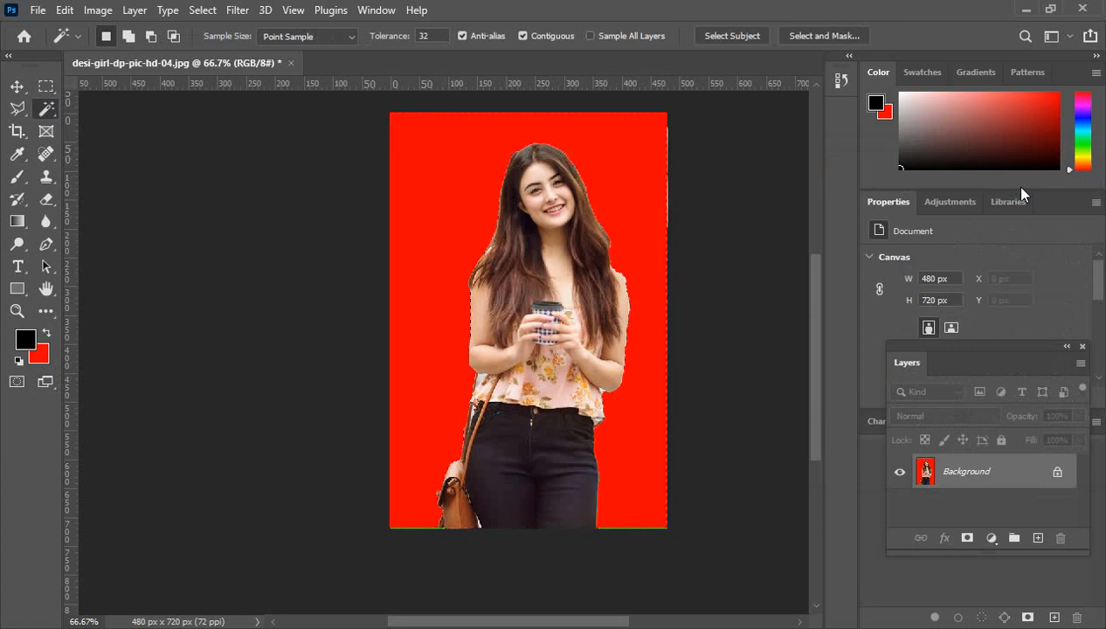